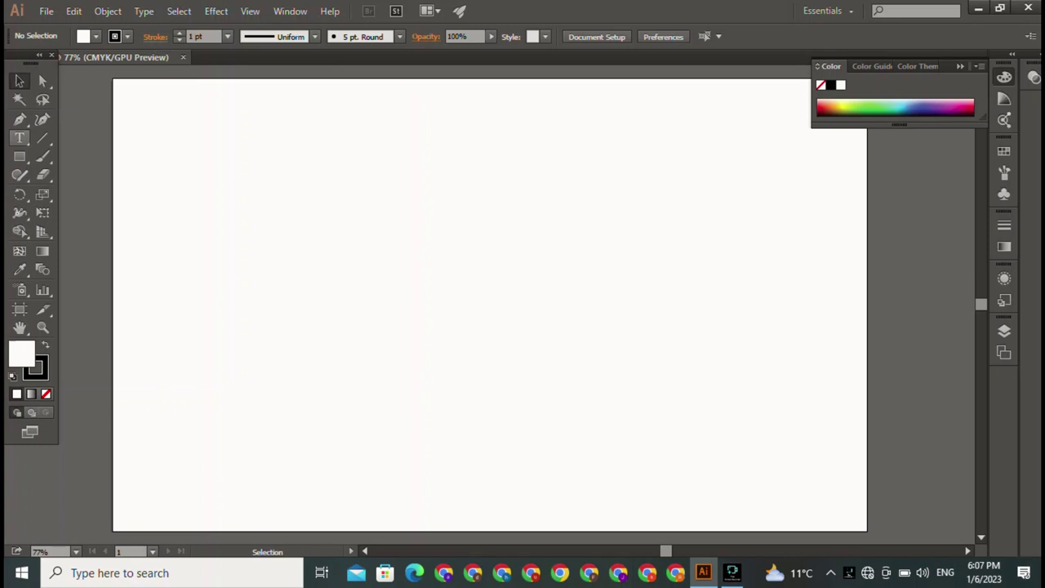
Type MALIK as small 12 pt point text near the upper middle of the artboard
{"action": "left_click", "coordinate": [19, 137]}
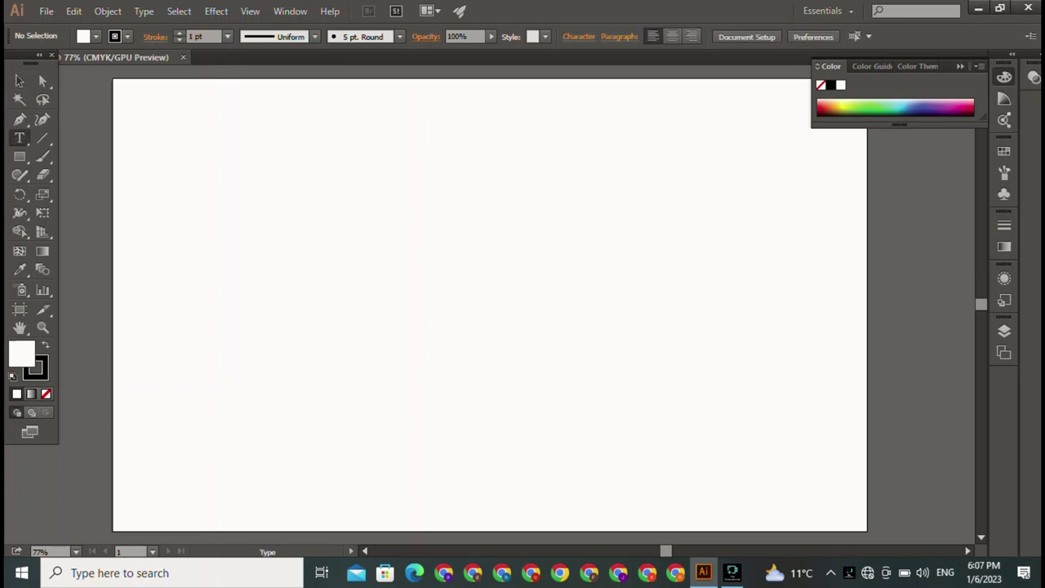
{"action": "left_click", "coordinate": [234, 175]}
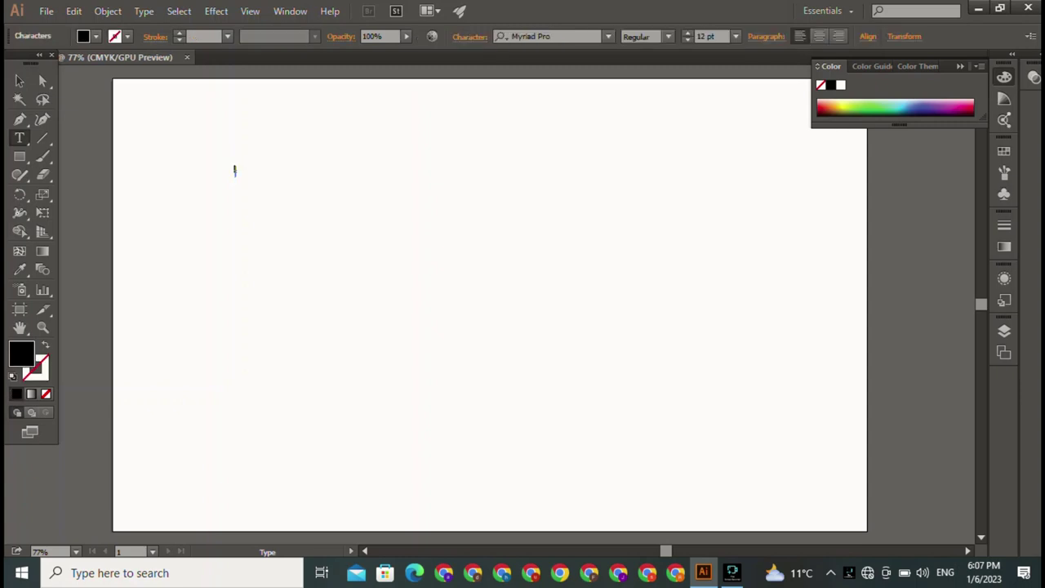
{"action": "left_click", "coordinate": [19, 80]}
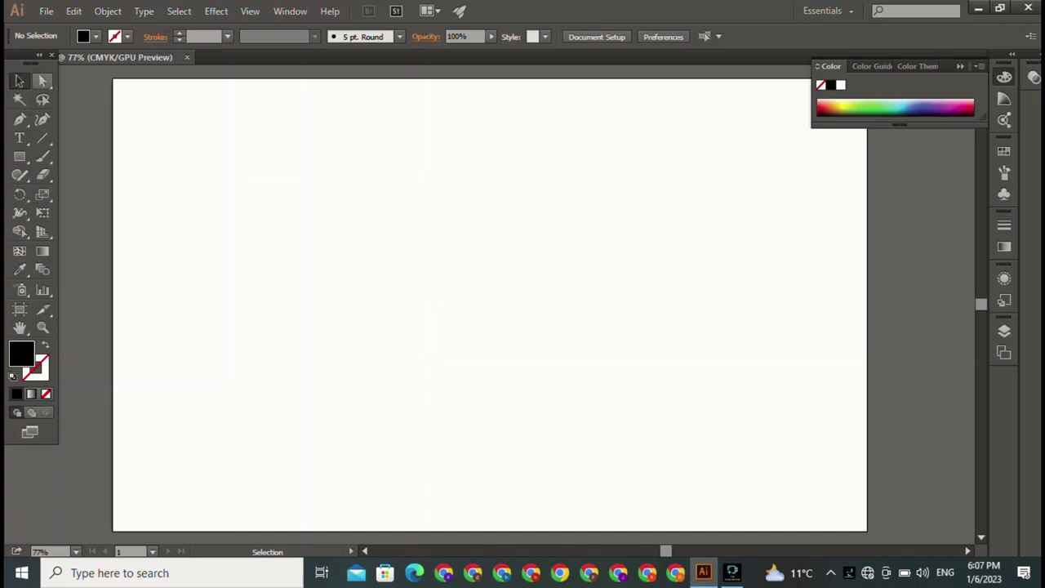
{"action": "left_click", "coordinate": [20, 138]}
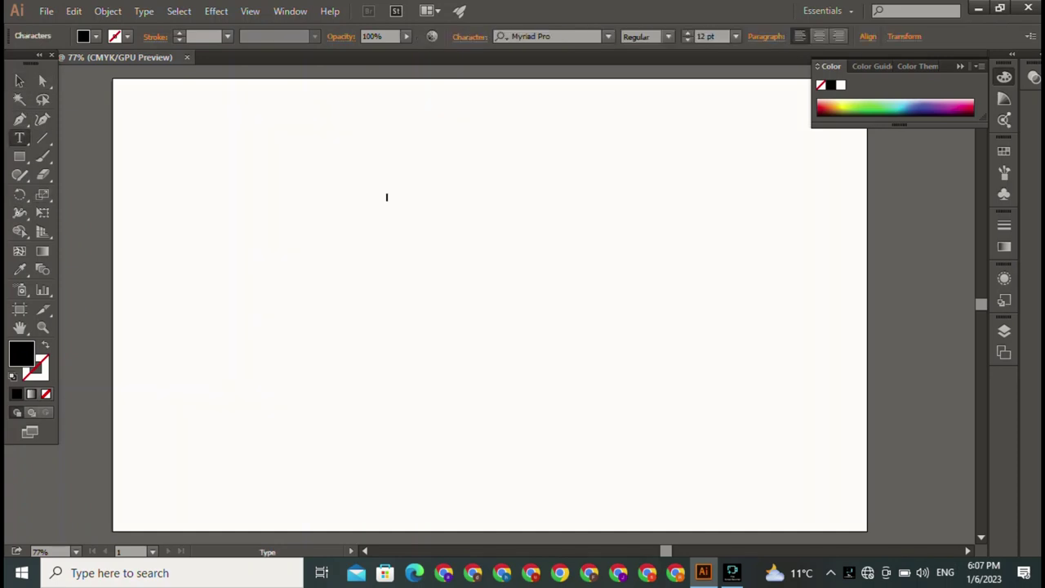
{"action": "type", "text": "M"}
{"action": "type", "text": "A"}
{"action": "type", "text": "LIK"}
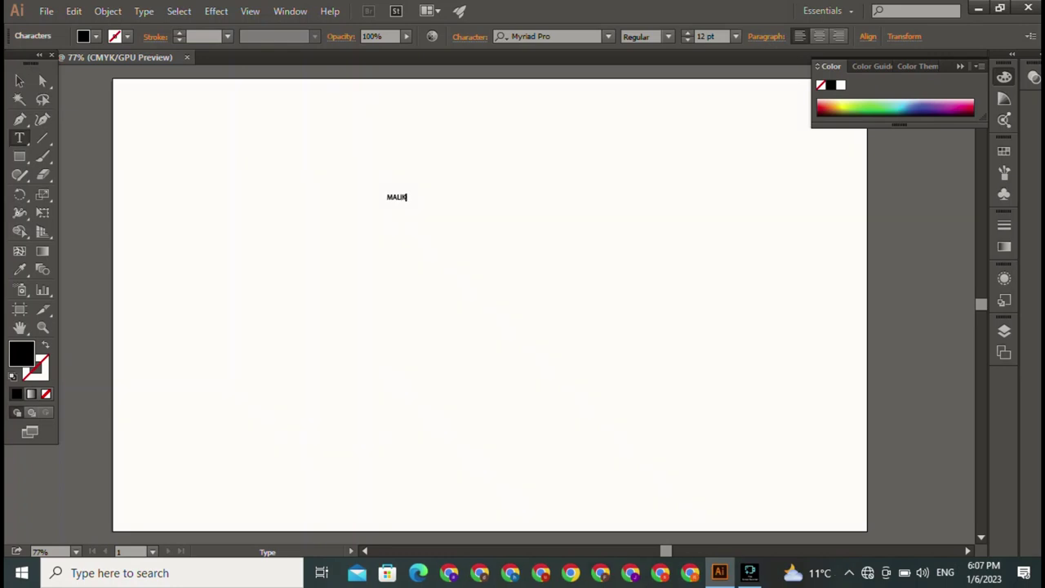
{"action": "left_click", "coordinate": [19, 80]}
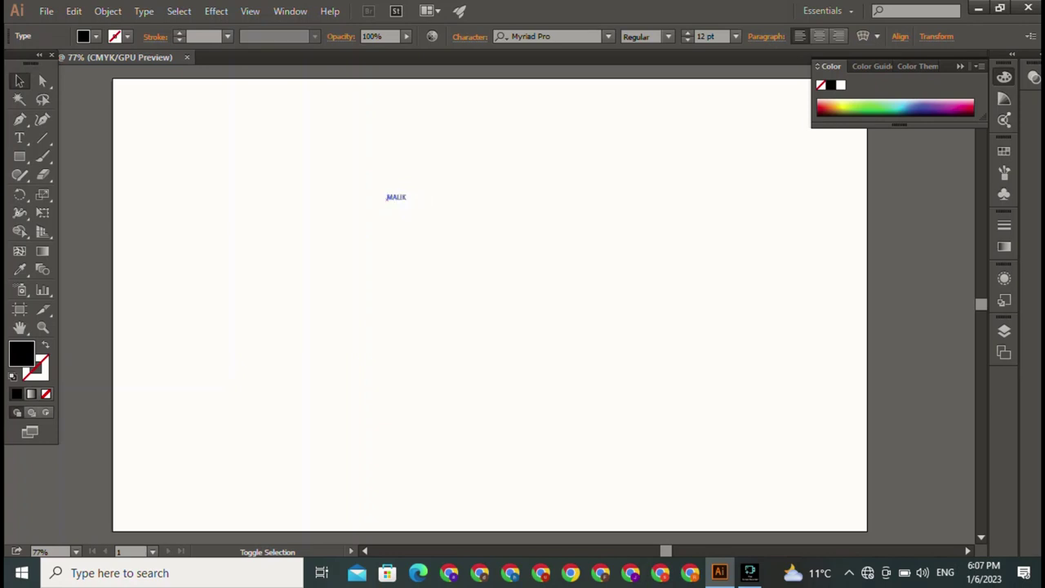
Enlarge MALIK and set it in the Home Christmas Regular font
{"action": "mouse_move", "coordinate": [409, 205]}
{"action": "left_mouse_down"}
{"action": "mouse_move", "coordinate": [597, 327]}
{"action": "mouse_move", "coordinate": [591, 279]}
{"action": "left_mouse_up"}
{"action": "left_click_drag", "start_coordinate": [487, 244], "coordinate": [582, 144]}
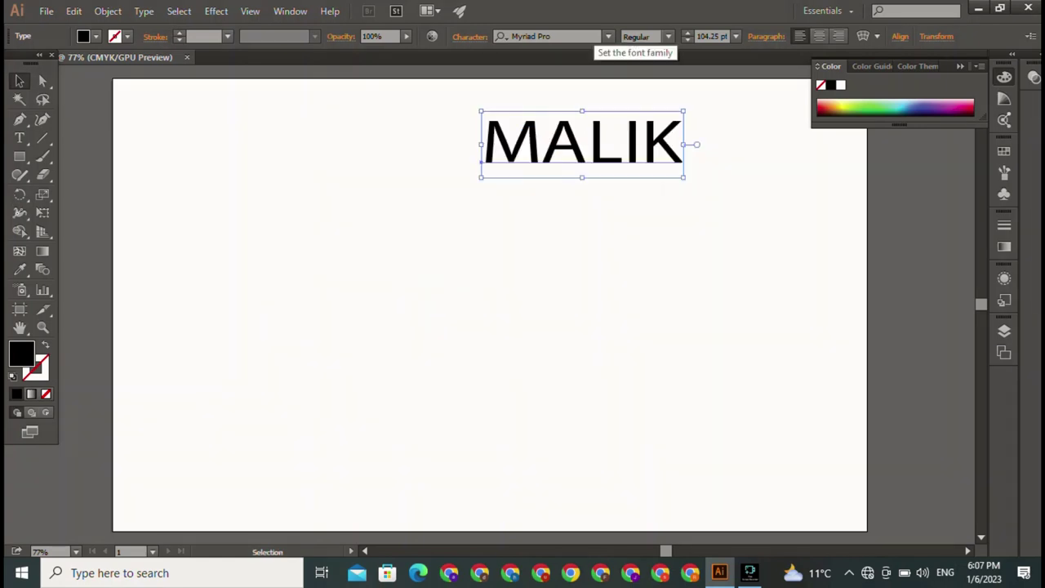
{"action": "left_click", "coordinate": [539, 36]}
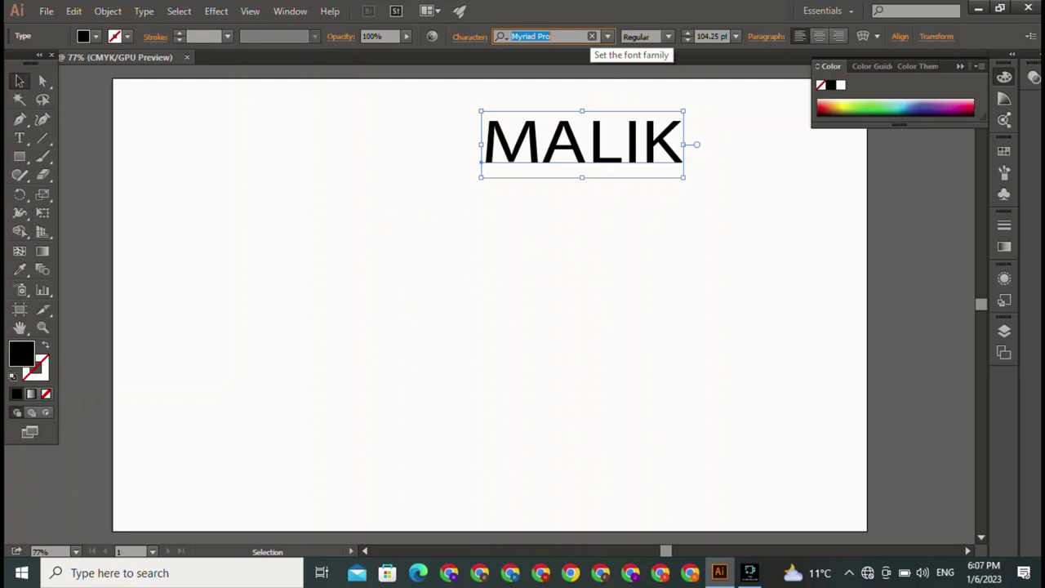
{"action": "key", "text": "BackSpace"}
{"action": "type", "text": "H"}
{"action": "key", "text": "Return"}
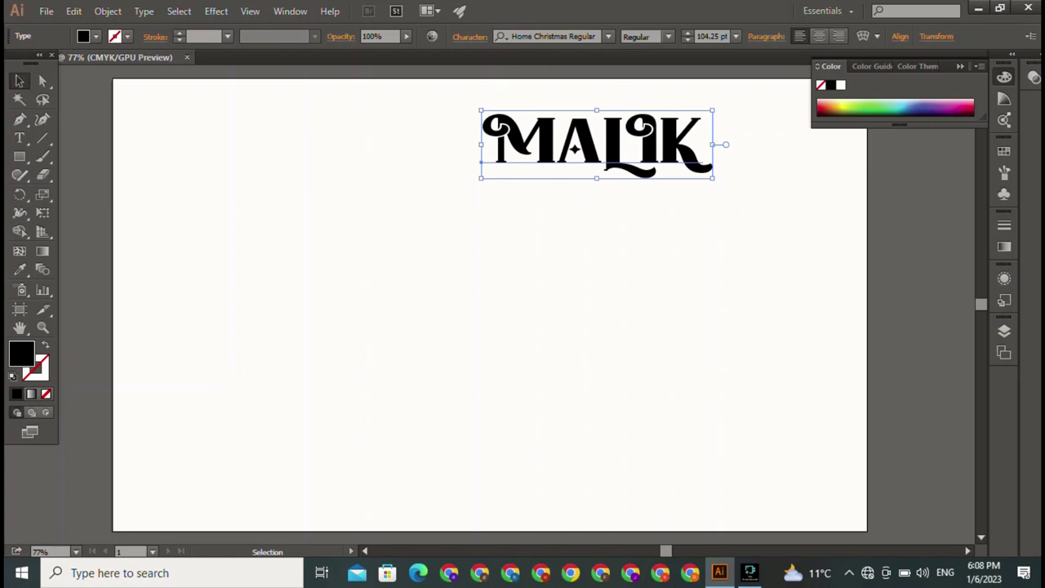
Dismiss the Move dialog and drag MALIK to the upper left of the artboard
{"action": "key", "text": "Return"}
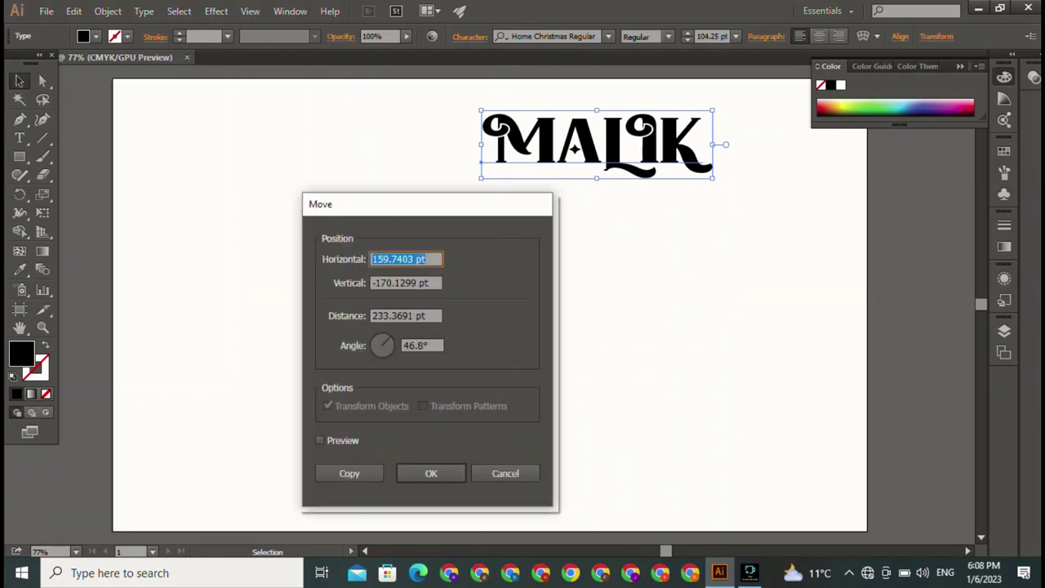
{"action": "left_click", "coordinate": [505, 473]}
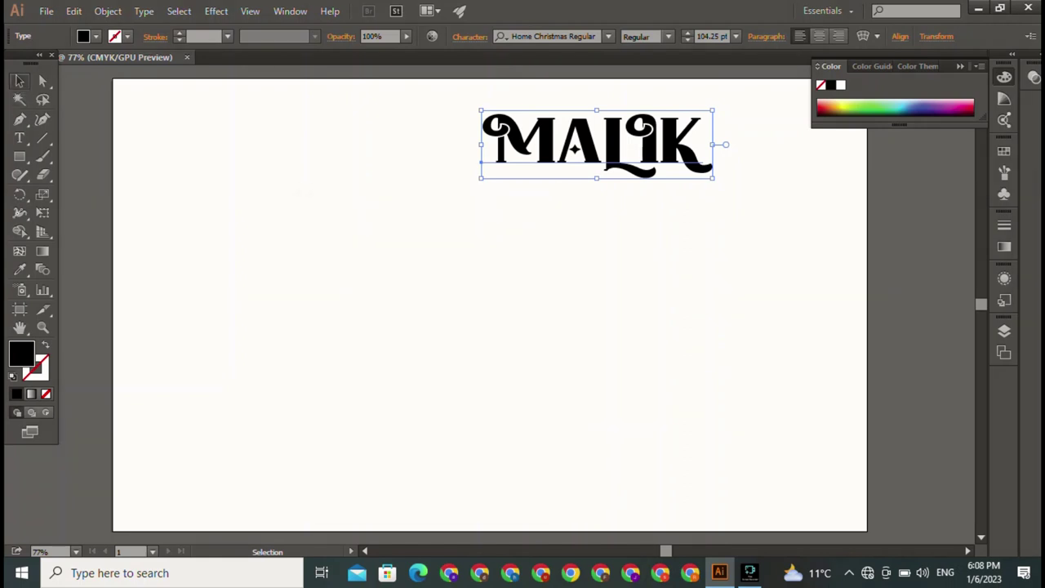
{"action": "key", "text": "ctrl+shift+a"}
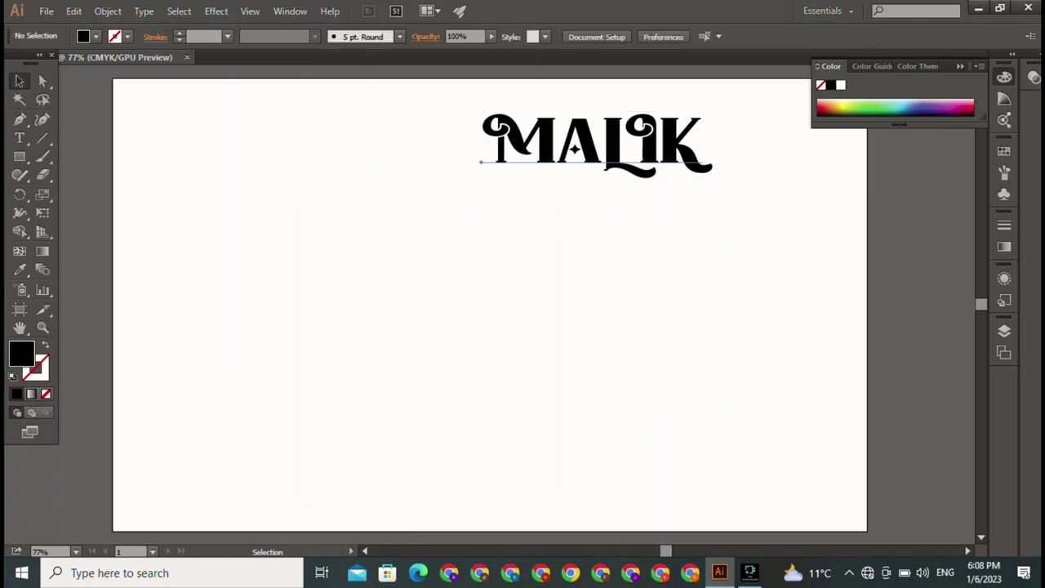
{"action": "left_click_drag", "start_coordinate": [482, 163], "coordinate": [270, 162]}
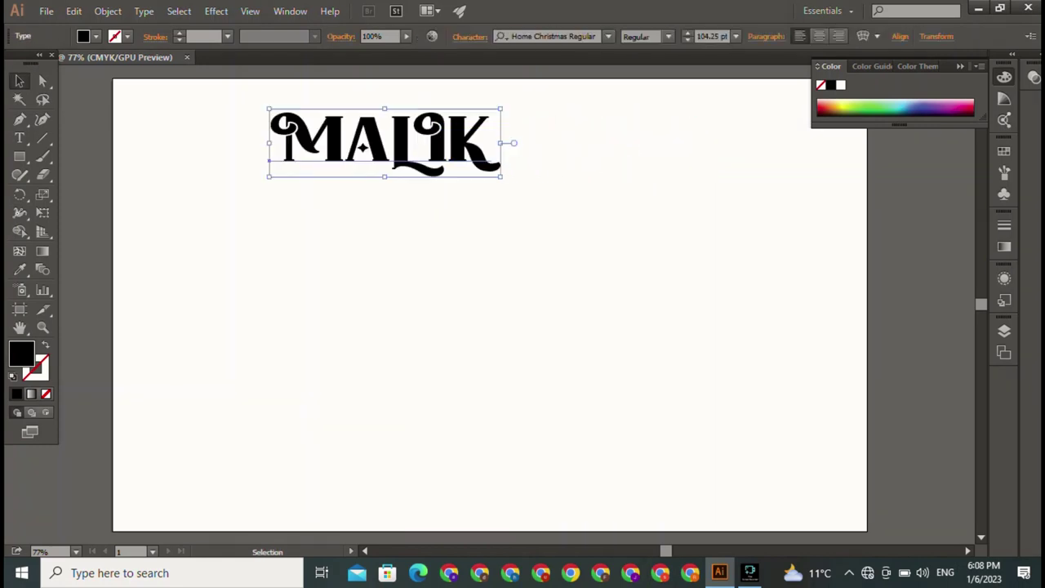
{"action": "left_click", "coordinate": [20, 138]}
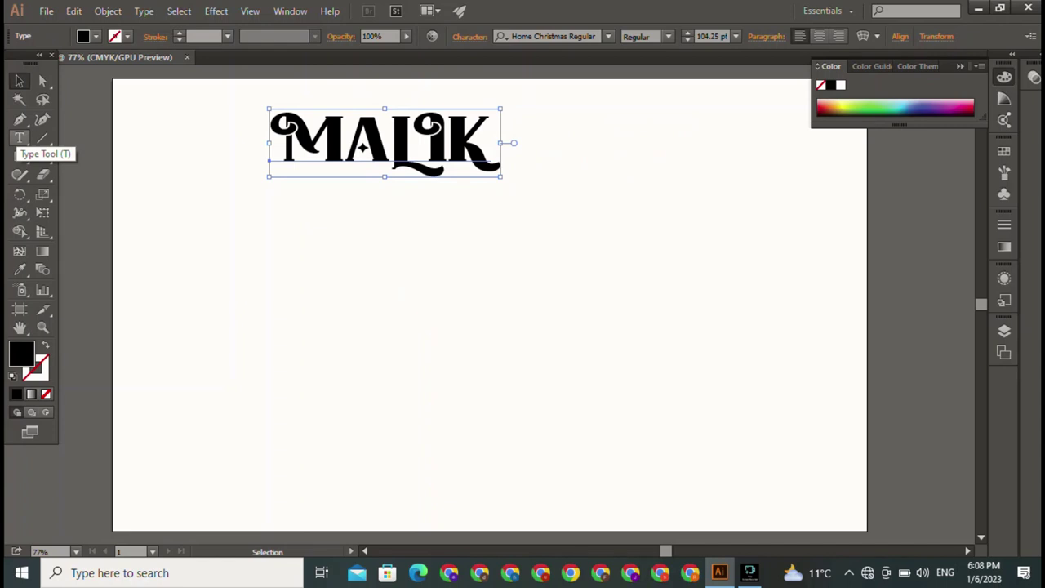
{"action": "left_click", "coordinate": [20, 138]}
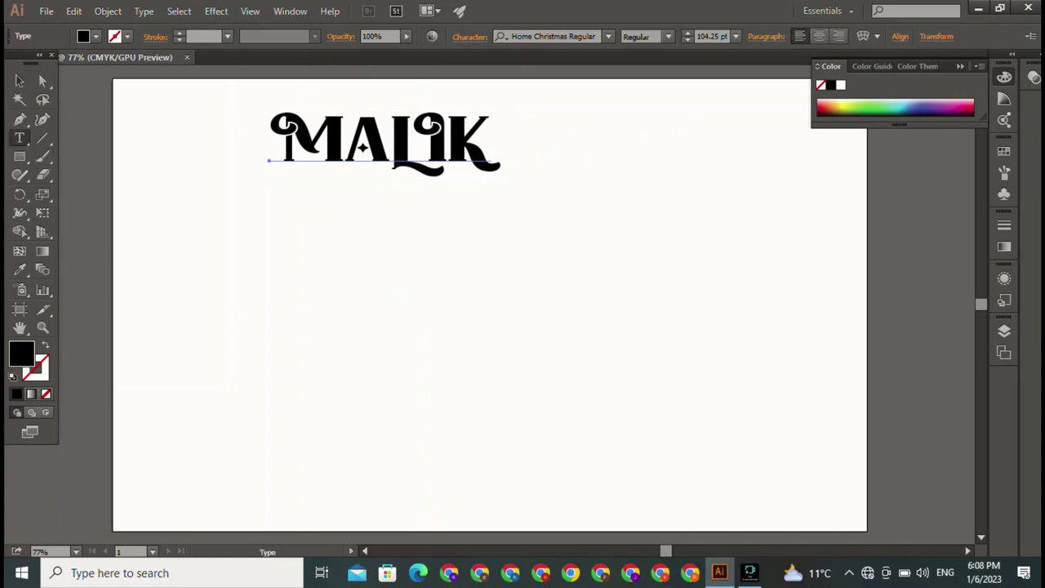
Add MAIB scaled to about 105 pt at the upper right, and shift MALIK right
{"action": "left_click", "coordinate": [299, 229]}
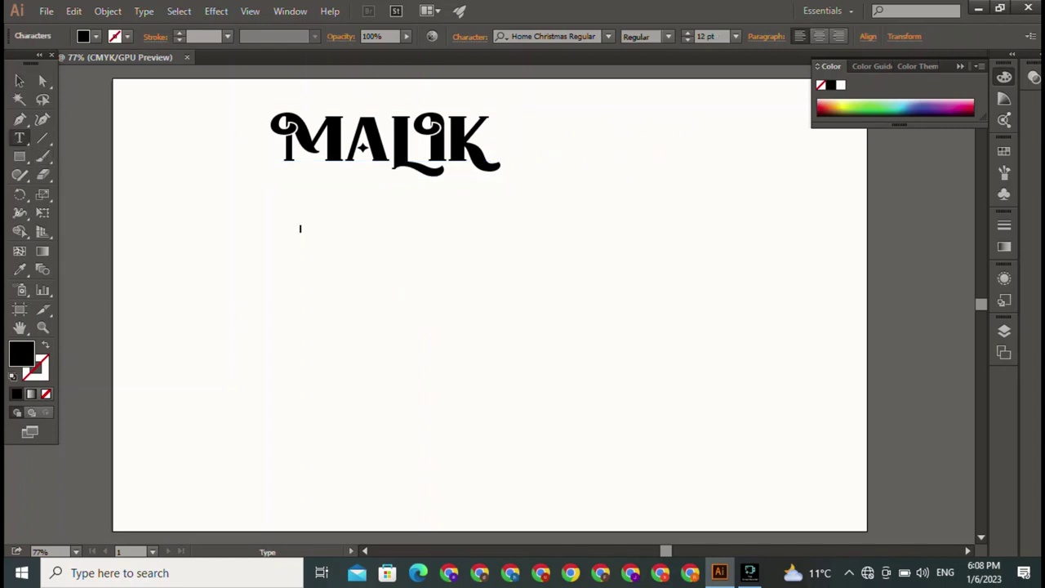
{"action": "type", "text": "MA"}
{"action": "type", "text": "LIK"}
{"action": "left_click", "coordinate": [19, 80]}
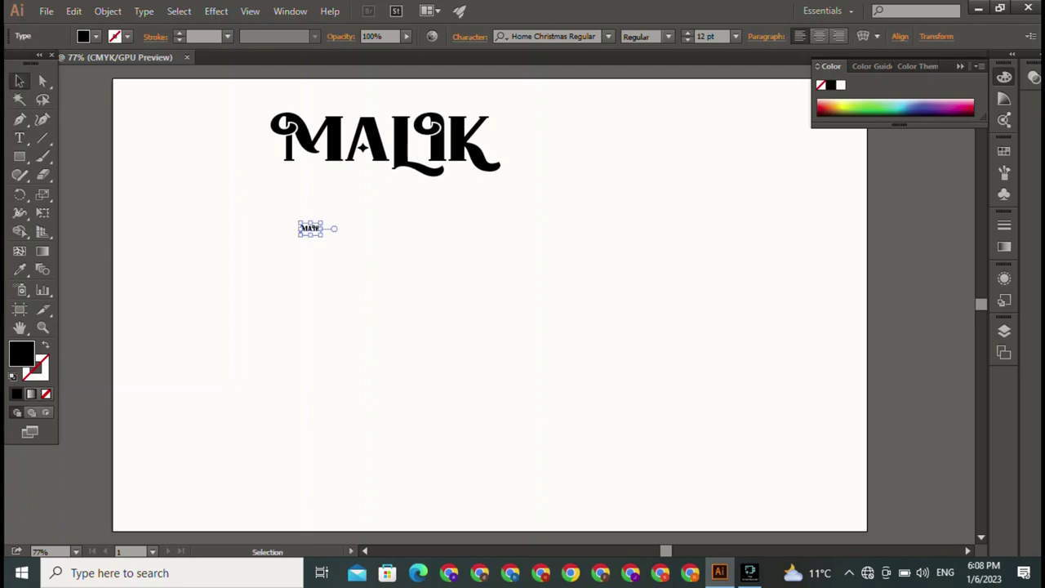
{"action": "left_click_drag", "start_coordinate": [322, 236], "coordinate": [471, 330]}
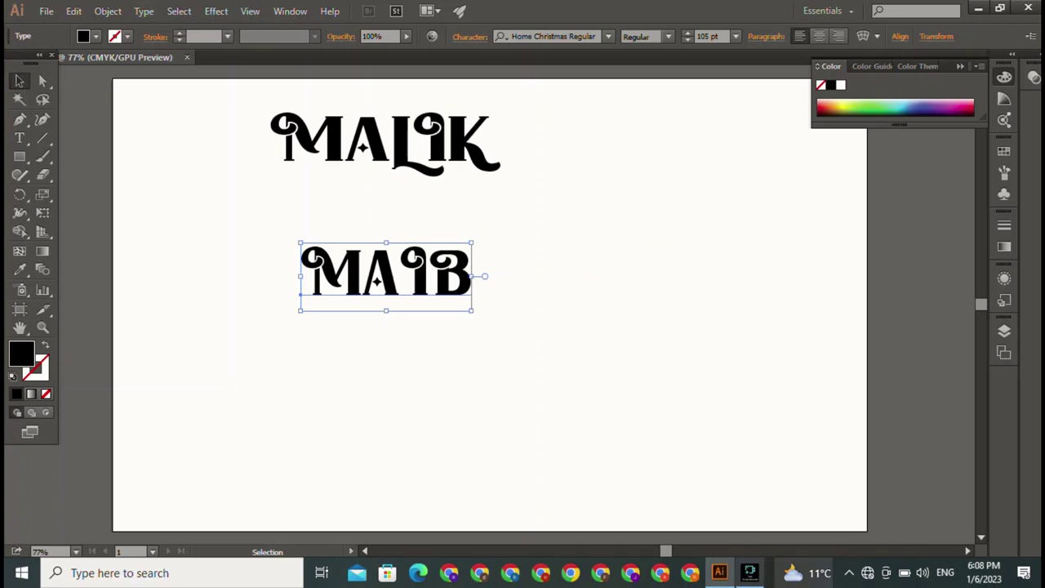
{"action": "left_click_drag", "start_coordinate": [384, 274], "coordinate": [789, 209]}
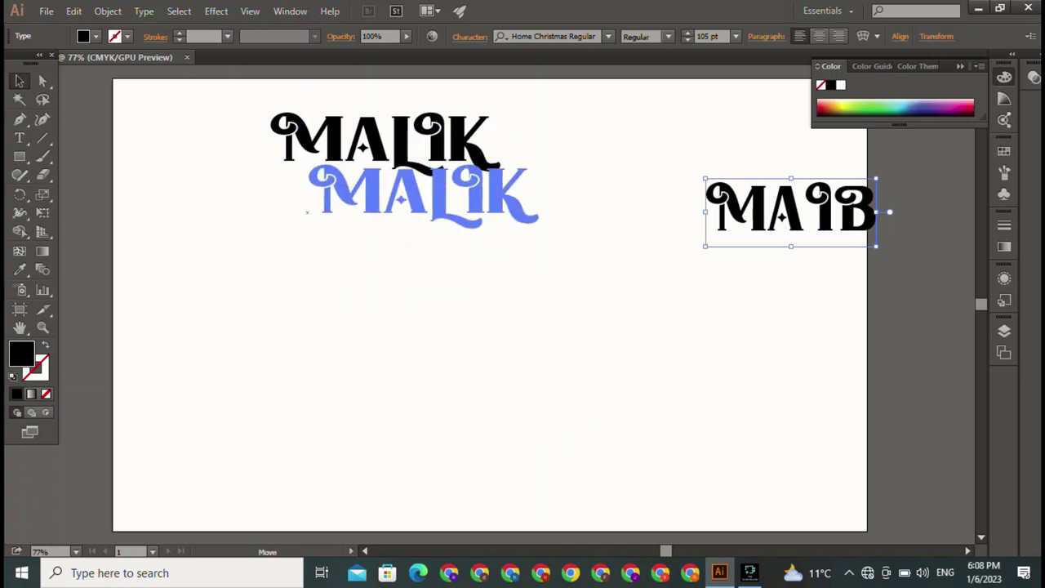
{"action": "left_click_drag", "start_coordinate": [384, 143], "coordinate": [564, 140]}
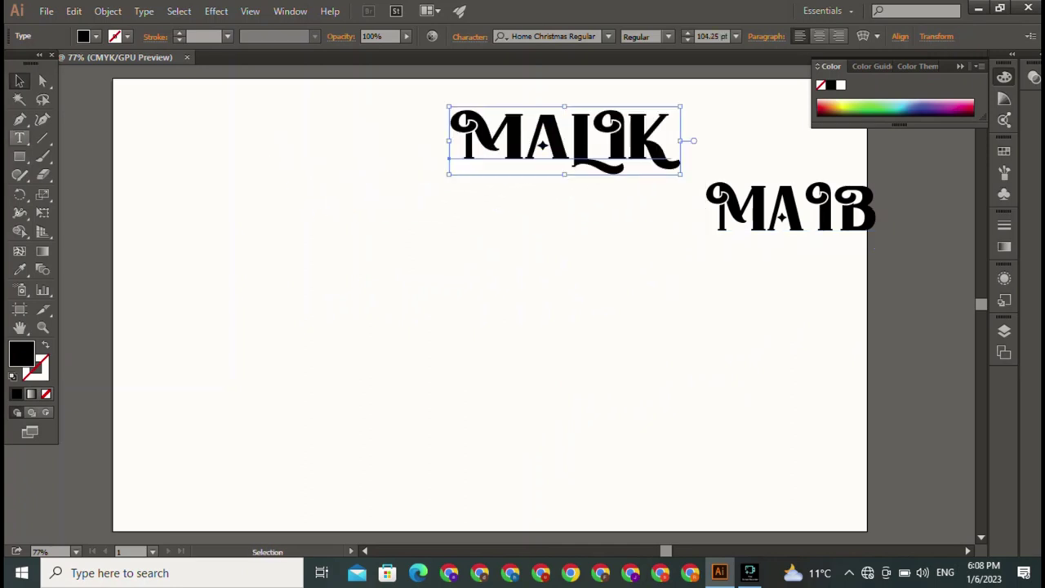
Draw a Shift-constrained horizontal line across the left-middle of the artboard
{"action": "left_click", "coordinate": [44, 138]}
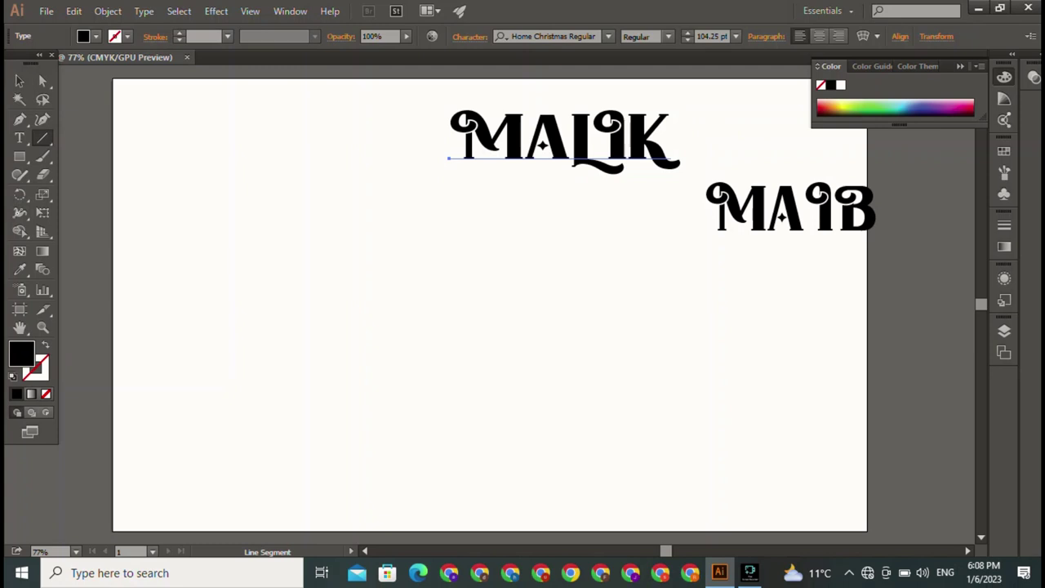
{"action": "left_click_drag", "start_coordinate": [283, 270], "coordinate": [571, 267]}
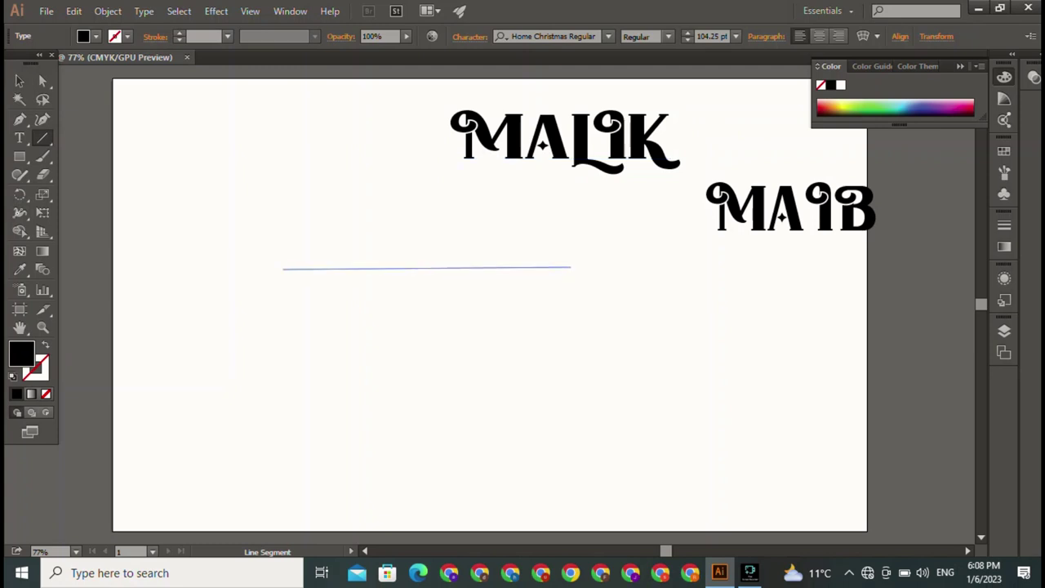
{"action": "key", "text": "shift"}
{"action": "left_click_drag", "start_coordinate": [571, 269], "coordinate": [571, 269]}
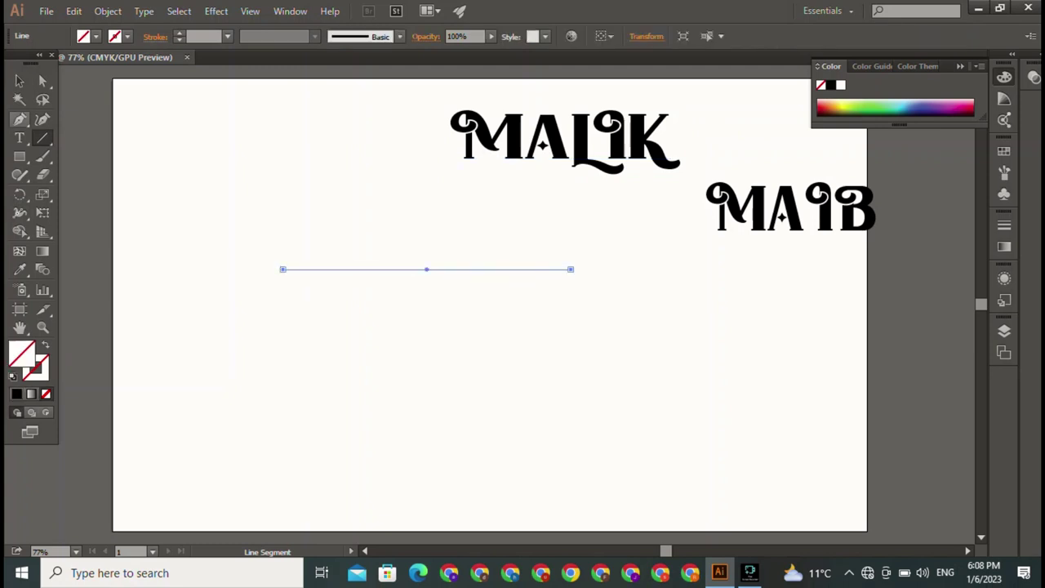
{"action": "left_click", "coordinate": [20, 81]}
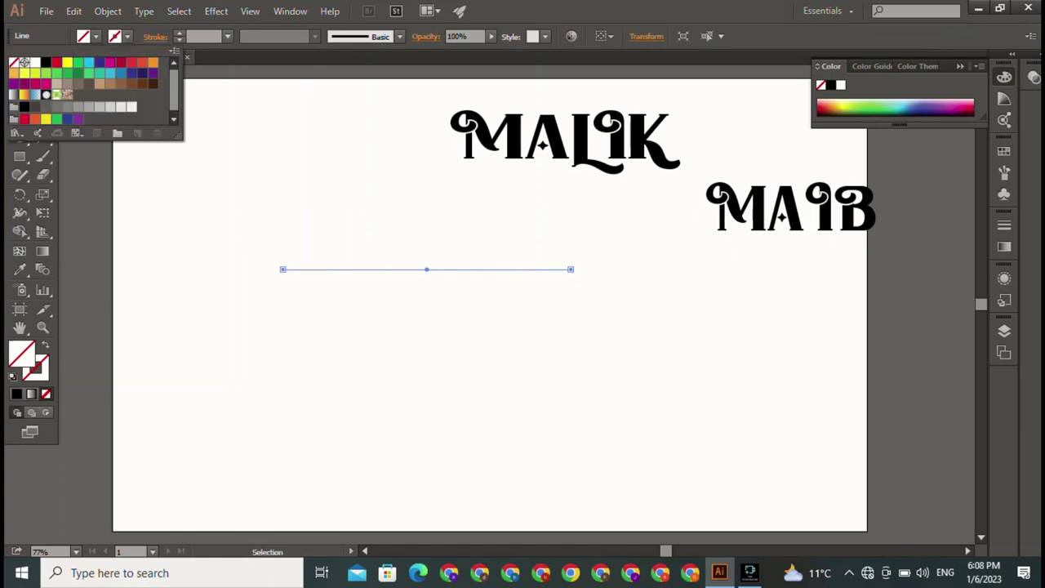
Give the line a black 2 pt stroke
{"action": "left_click", "coordinate": [45, 62]}
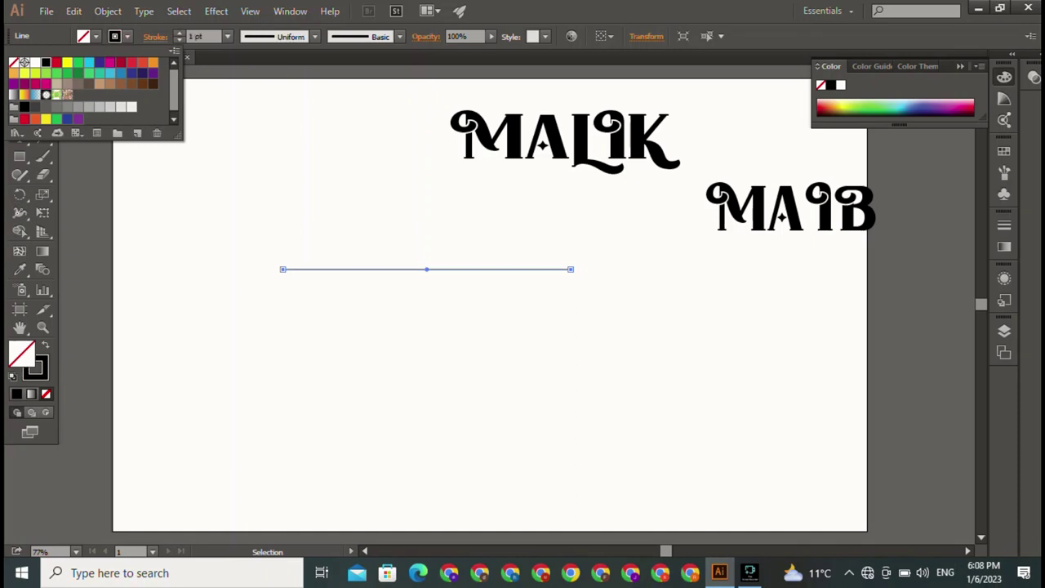
{"action": "left_click", "coordinate": [179, 33]}
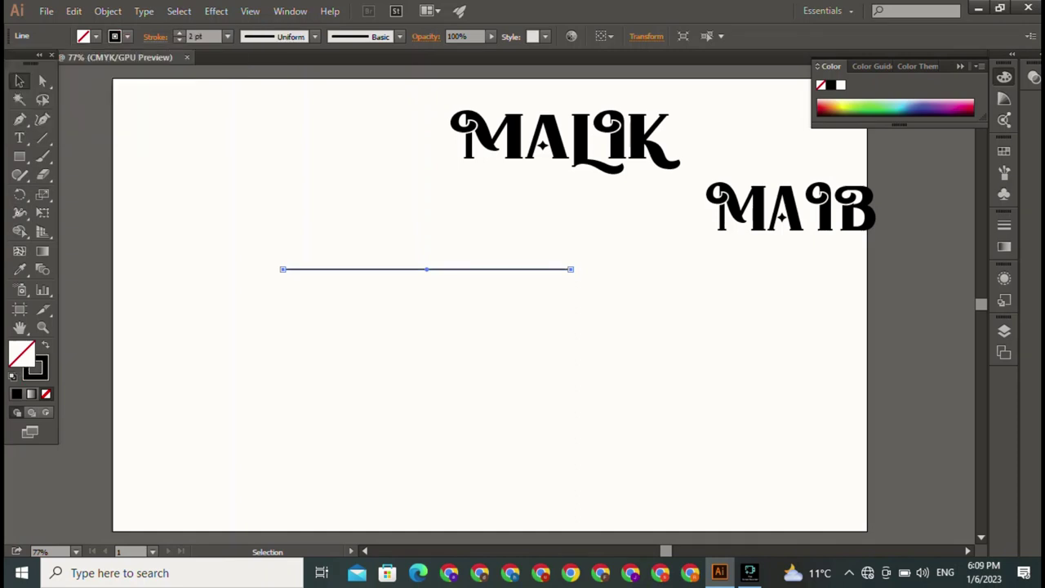
{"action": "key", "text": "ctrl+shift+a"}
{"action": "left_click", "coordinate": [564, 138]}
Move MALIK down so it sits on the horizontal line
{"action": "key", "text": "t"}
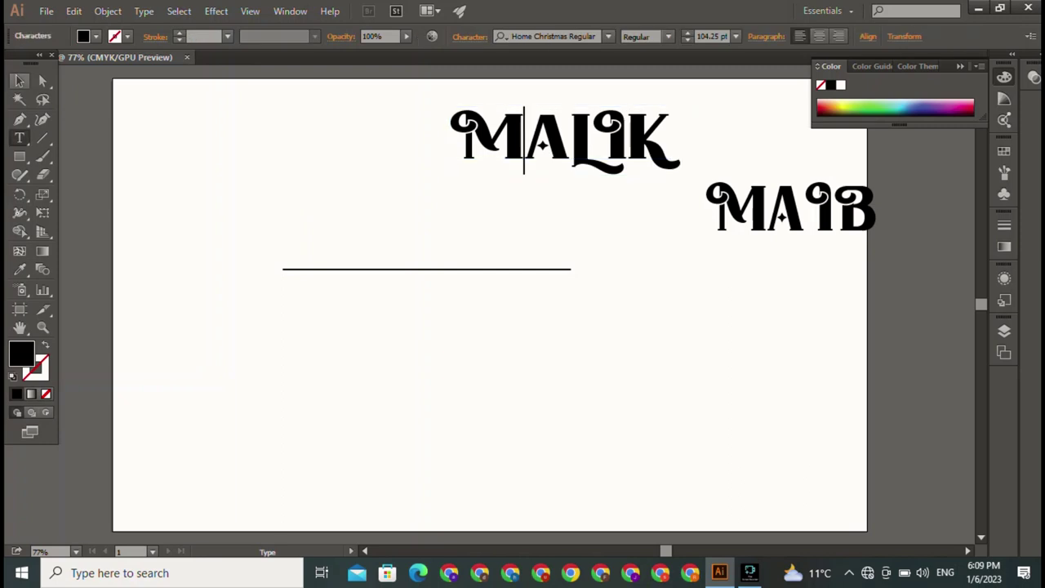
{"action": "key", "text": "ctrl"}
{"action": "key", "text": "Escape"}
{"action": "left_click_drag", "start_coordinate": [564, 139], "coordinate": [378, 249]}
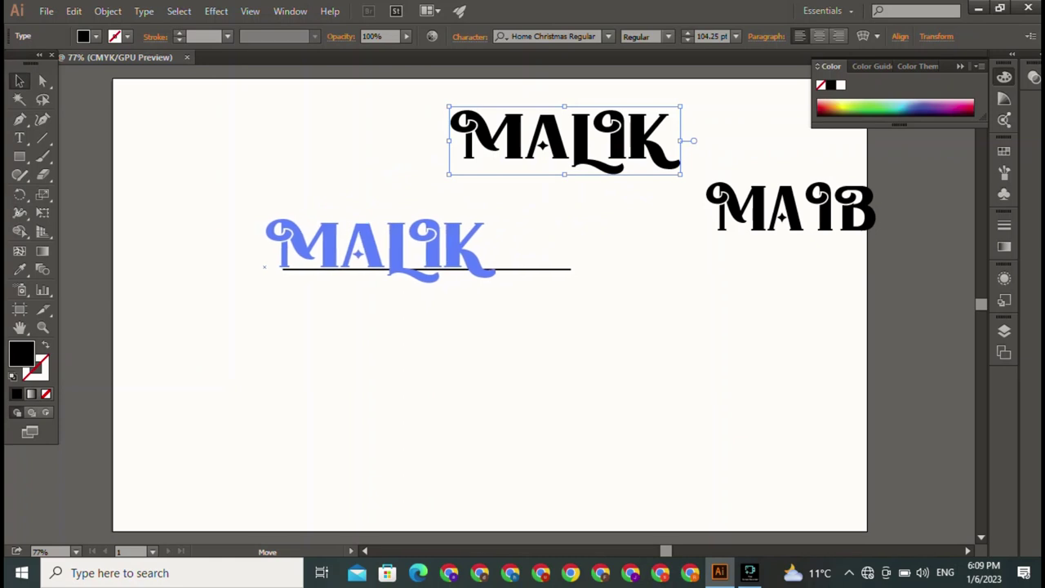
{"action": "left_click_drag", "start_coordinate": [377, 249], "coordinate": [384, 249]}
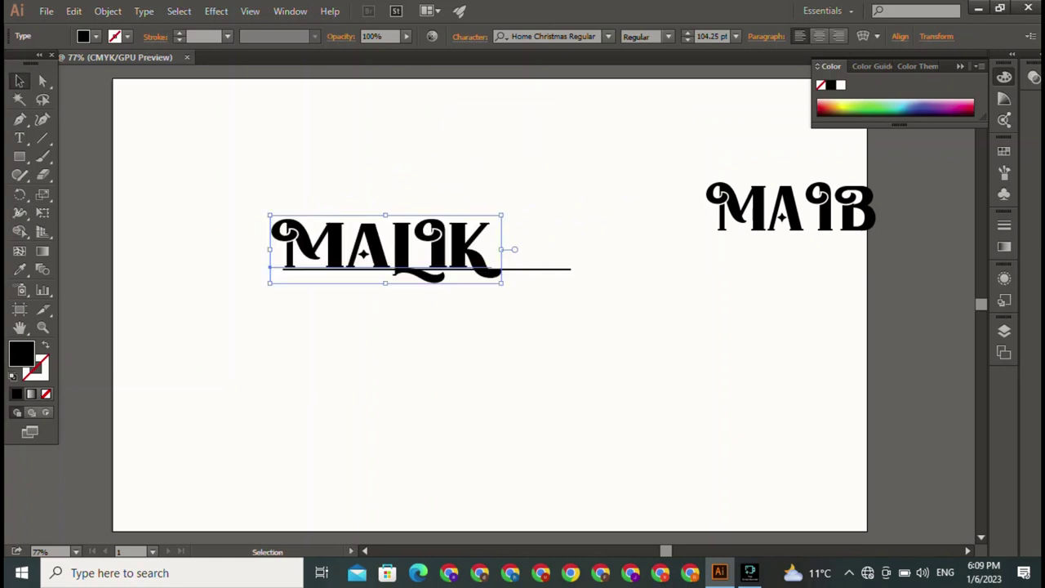
{"action": "key", "text": "ctrl+shift+a"}
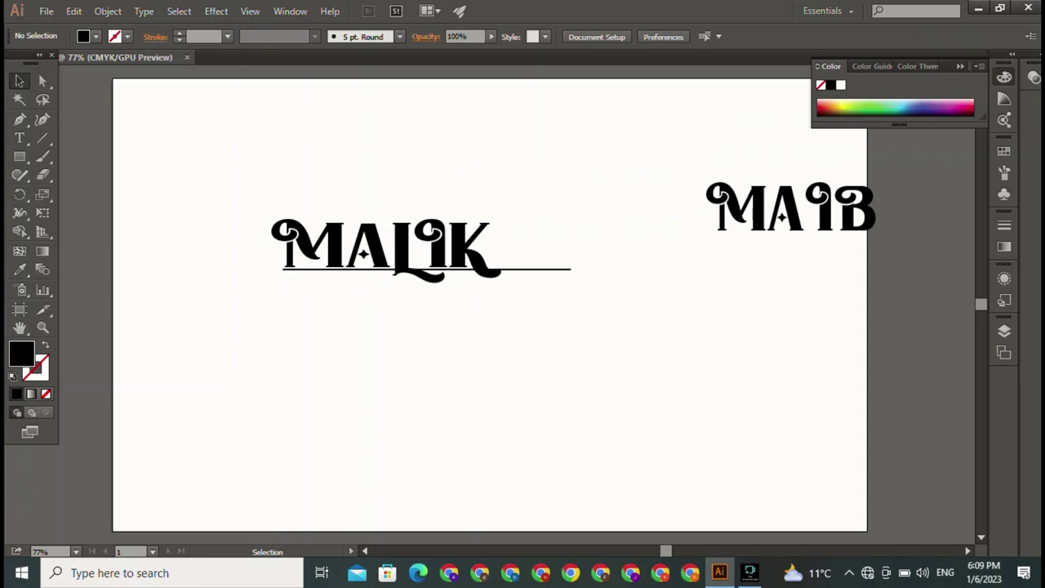
Shrink MAIB to 50.5 pt and place it below the line's right end
{"action": "left_click_drag", "start_coordinate": [705, 229], "coordinate": [274, 353]}
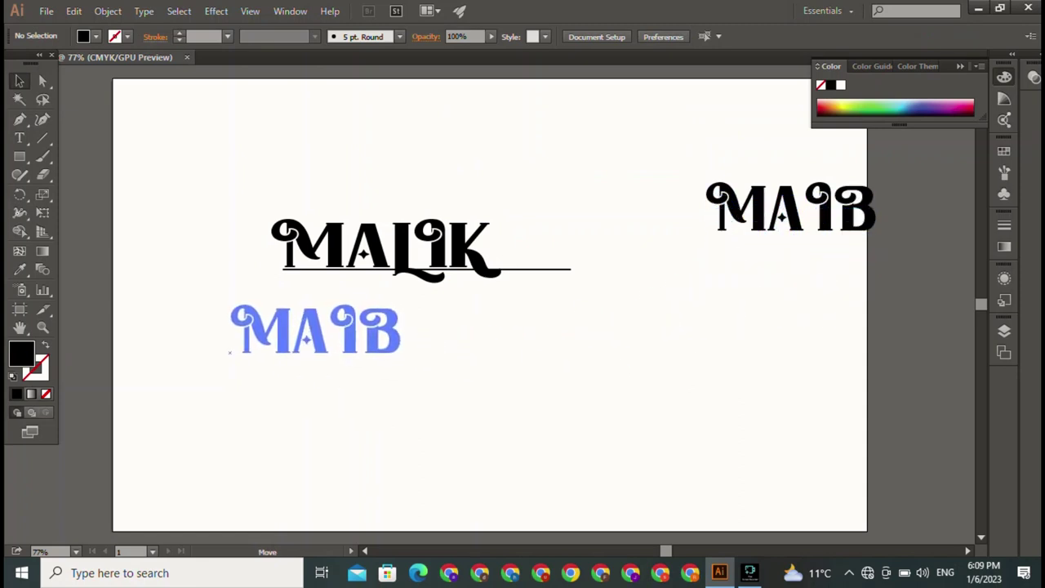
{"action": "left_click_drag", "start_coordinate": [274, 353], "coordinate": [442, 356]}
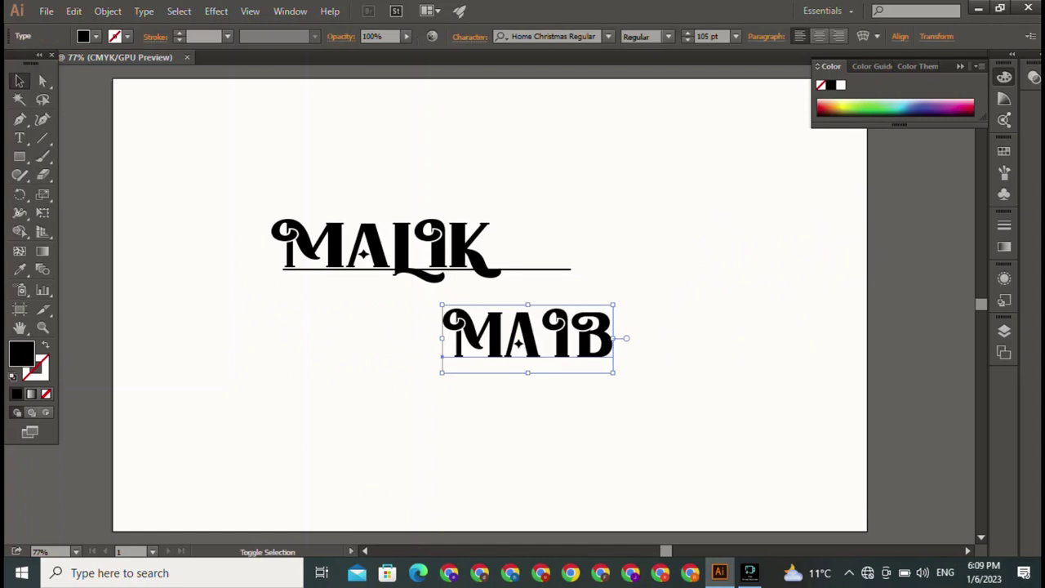
{"action": "left_click_drag", "start_coordinate": [612, 359], "coordinate": [526, 339]}
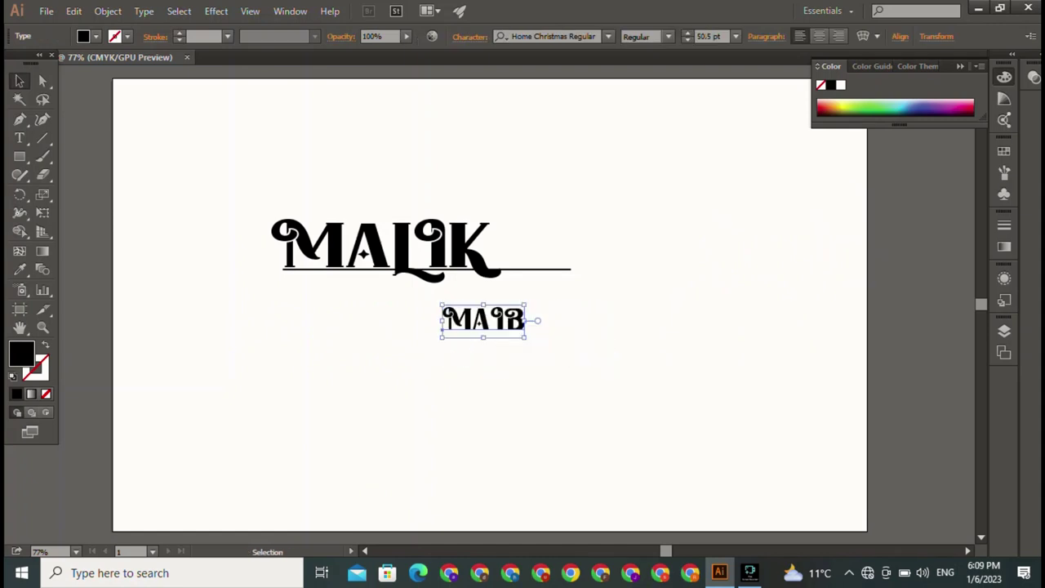
{"action": "left_click_drag", "start_coordinate": [441, 327], "coordinate": [501, 299]}
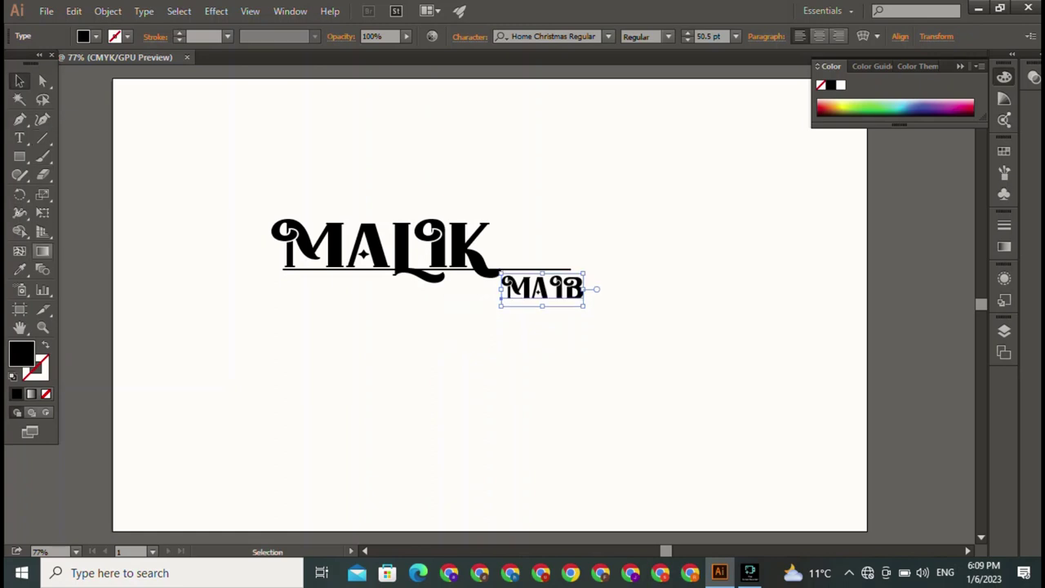
{"action": "key", "text": "ctrl+shift+a"}
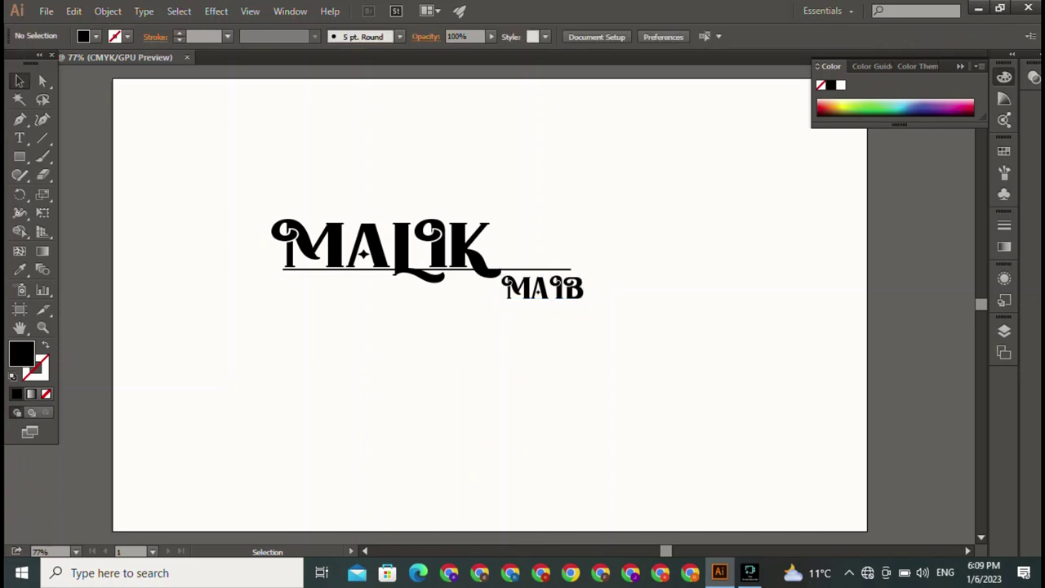
Shrink MALIK and enlarge MAIB to about 144 pt on the line
{"action": "left_click", "coordinate": [543, 288]}
{"action": "key", "text": "ctrl+shift+a"}
{"action": "mouse_move", "coordinate": [214, 187]}
{"action": "left_mouse_down"}
{"action": "mouse_move", "coordinate": [285, 237]}
{"action": "mouse_move", "coordinate": [277, 399]}
{"action": "left_mouse_up"}
{"action": "left_click", "coordinate": [543, 287]}
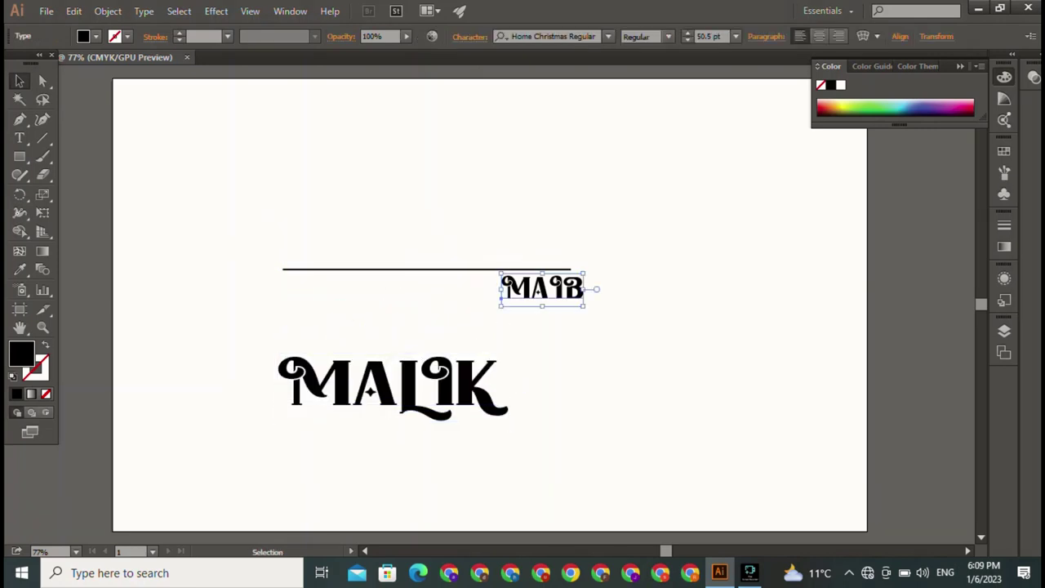
{"action": "mouse_move", "coordinate": [276, 404]}
{"action": "left_mouse_down"}
{"action": "mouse_move", "coordinate": [272, 325]}
{"action": "mouse_move", "coordinate": [280, 339]}
{"action": "left_mouse_up"}
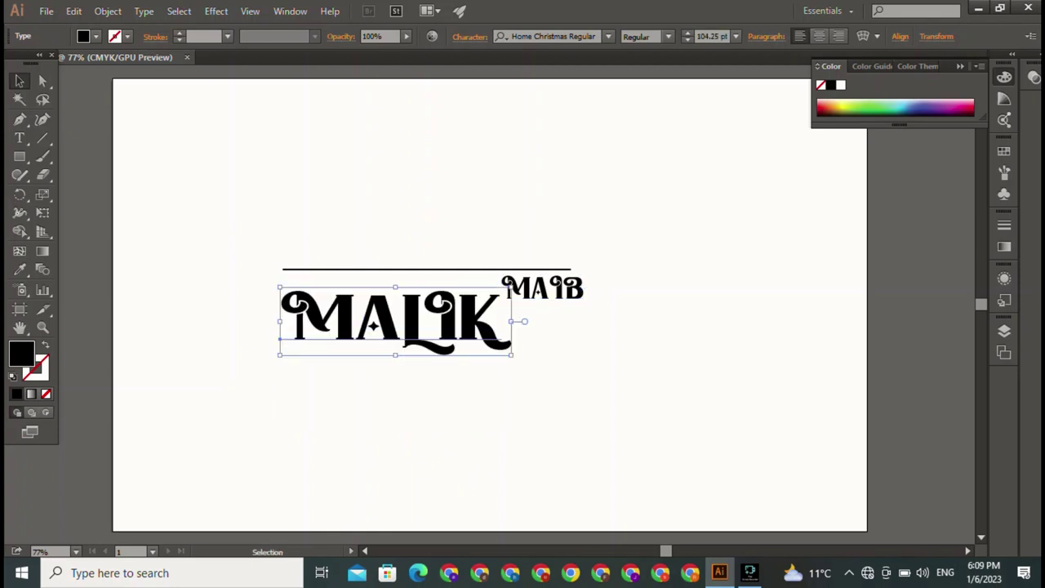
{"action": "mouse_move", "coordinate": [511, 354]}
{"action": "left_mouse_down"}
{"action": "mouse_move", "coordinate": [377, 315]}
{"action": "mouse_move", "coordinate": [326, 259]}
{"action": "left_mouse_up"}
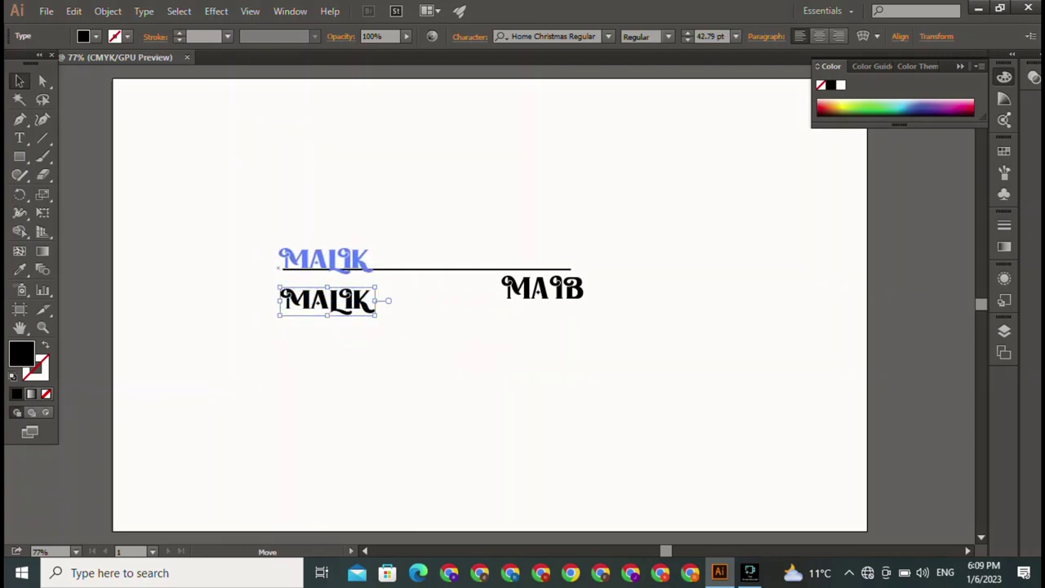
{"action": "left_click", "coordinate": [542, 287]}
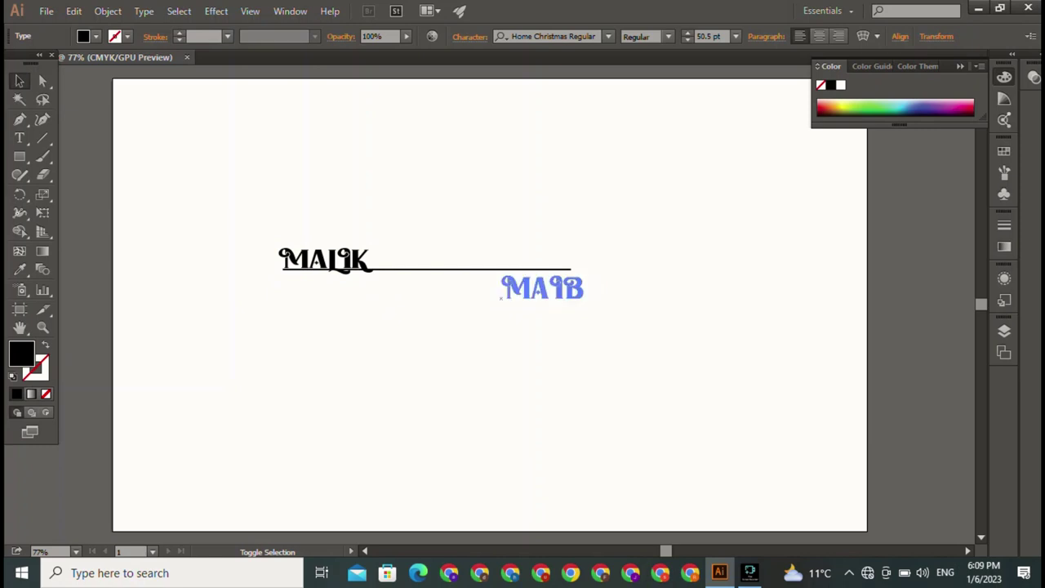
{"action": "left_click_drag", "start_coordinate": [585, 276], "coordinate": [736, 211]}
{"action": "mouse_move", "coordinate": [621, 261]}
{"action": "left_mouse_down"}
{"action": "mouse_move", "coordinate": [483, 258]}
{"action": "mouse_move", "coordinate": [472, 242]}
{"action": "left_mouse_up"}
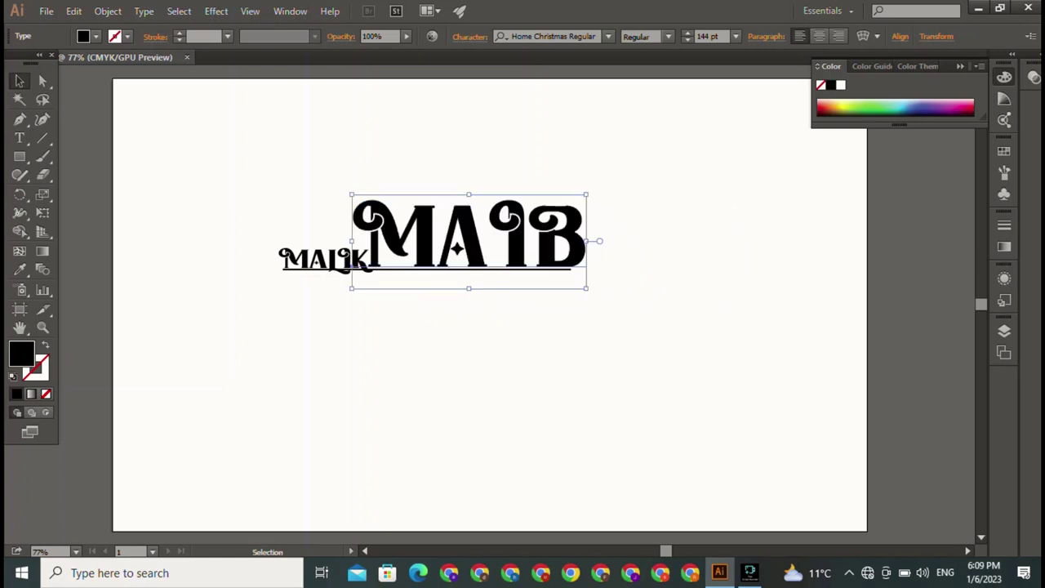
{"action": "key", "text": "ctrl+shift+a"}
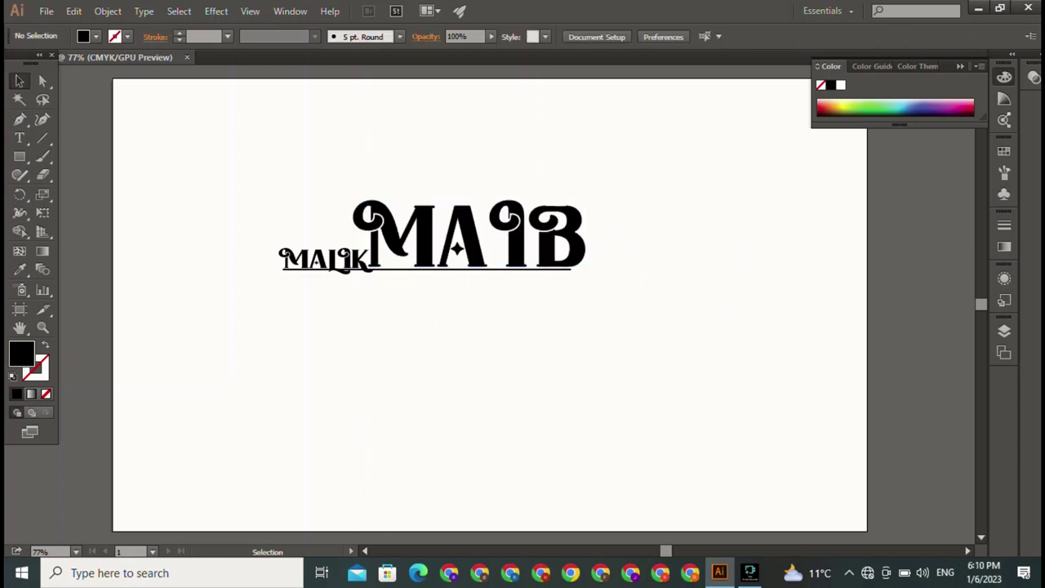
Settle MAIB on the line and shrink MALIK to 21.65 pt above its left end
{"action": "mouse_move", "coordinate": [281, 267]}
{"action": "left_mouse_down"}
{"action": "mouse_move", "coordinate": [476, 292]}
{"action": "mouse_move", "coordinate": [441, 291]}
{"action": "left_mouse_up"}
{"action": "mouse_move", "coordinate": [458, 237]}
{"action": "left_mouse_down"}
{"action": "mouse_move", "coordinate": [396, 188]}
{"action": "mouse_move", "coordinate": [501, 242]}
{"action": "mouse_move", "coordinate": [819, 449]}
{"action": "left_mouse_up"}
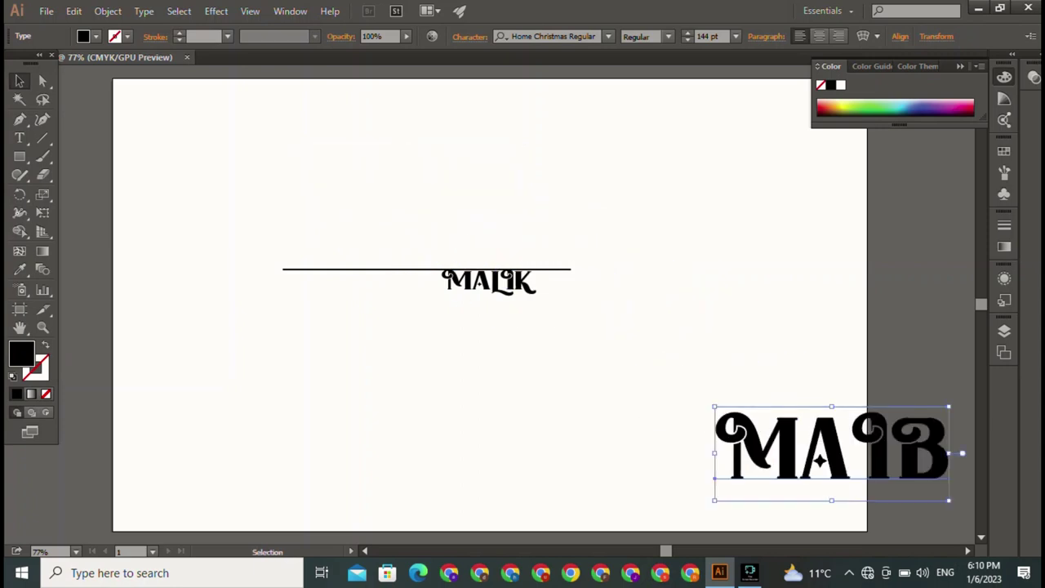
{"action": "left_click_drag", "start_coordinate": [442, 289], "coordinate": [257, 185]}
{"action": "left_click_drag", "start_coordinate": [819, 449], "coordinate": [442, 230]}
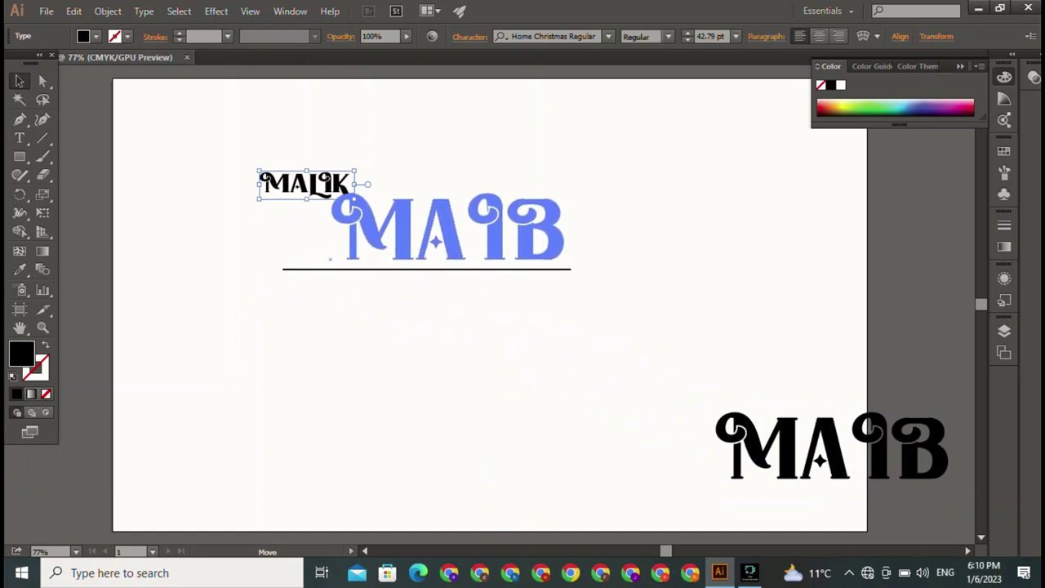
{"action": "left_click_drag", "start_coordinate": [443, 231], "coordinate": [415, 238]}
{"action": "left_click", "coordinate": [304, 183]}
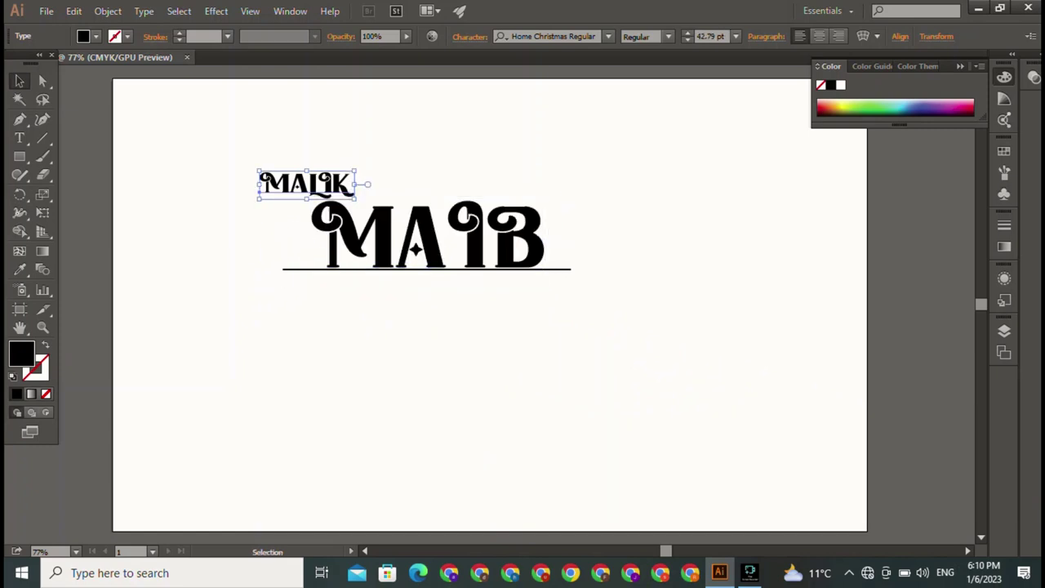
{"action": "mouse_move", "coordinate": [355, 171]}
{"action": "left_mouse_down"}
{"action": "mouse_move", "coordinate": [308, 184]}
{"action": "mouse_move", "coordinate": [330, 191]}
{"action": "mouse_move", "coordinate": [286, 196]}
{"action": "mouse_move", "coordinate": [300, 200]}
{"action": "left_mouse_up"}
{"action": "key", "text": "ctrl+shift+a"}
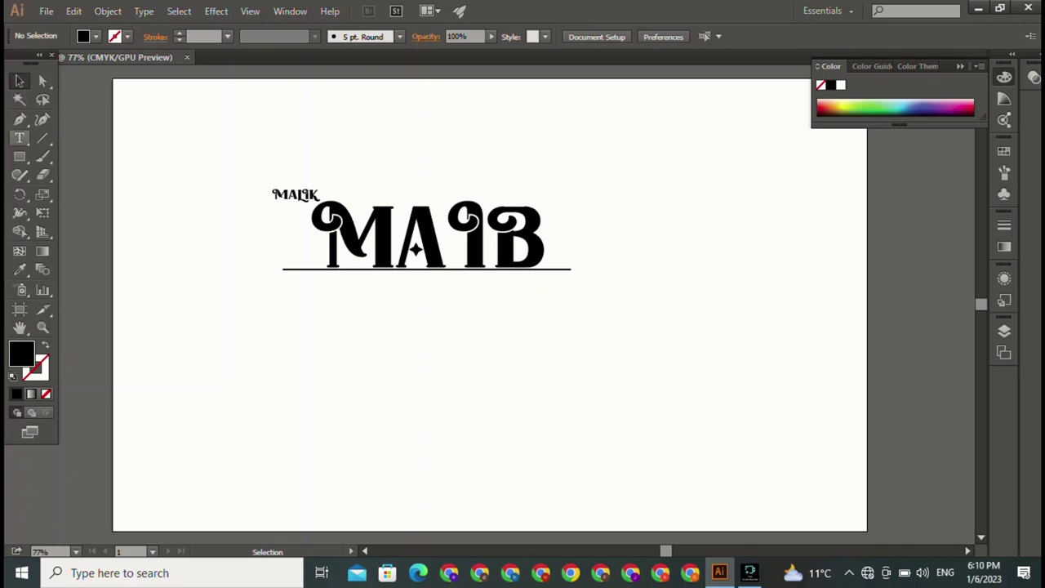
Draw a black 45° diamond with 27.5 pt rounded corners, plus a sharp-cornered copy below-left
{"action": "left_click", "coordinate": [20, 156]}
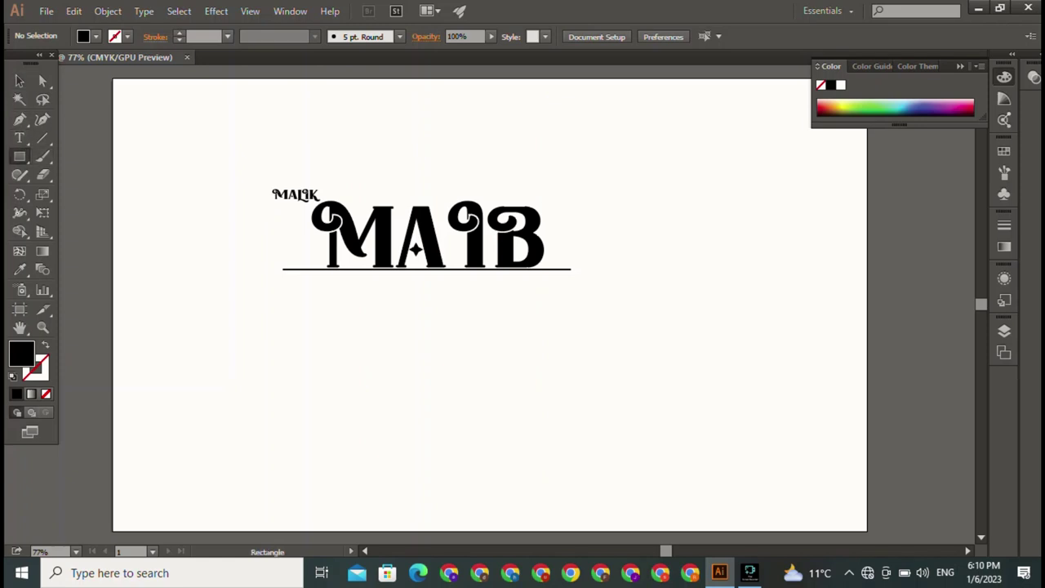
{"action": "left_click_drag", "start_coordinate": [640, 186], "coordinate": [807, 353]}
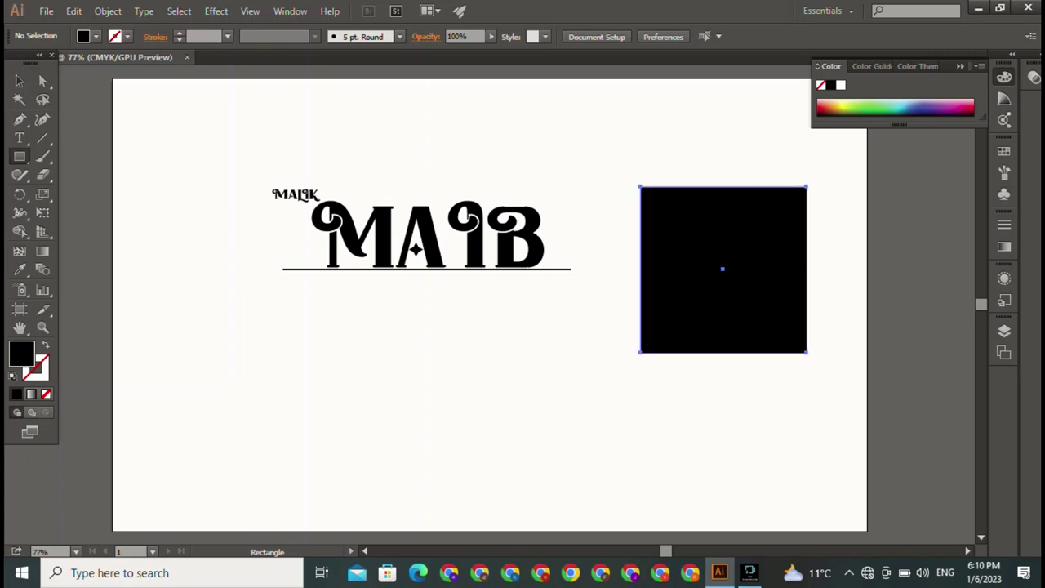
{"action": "key", "text": "v"}
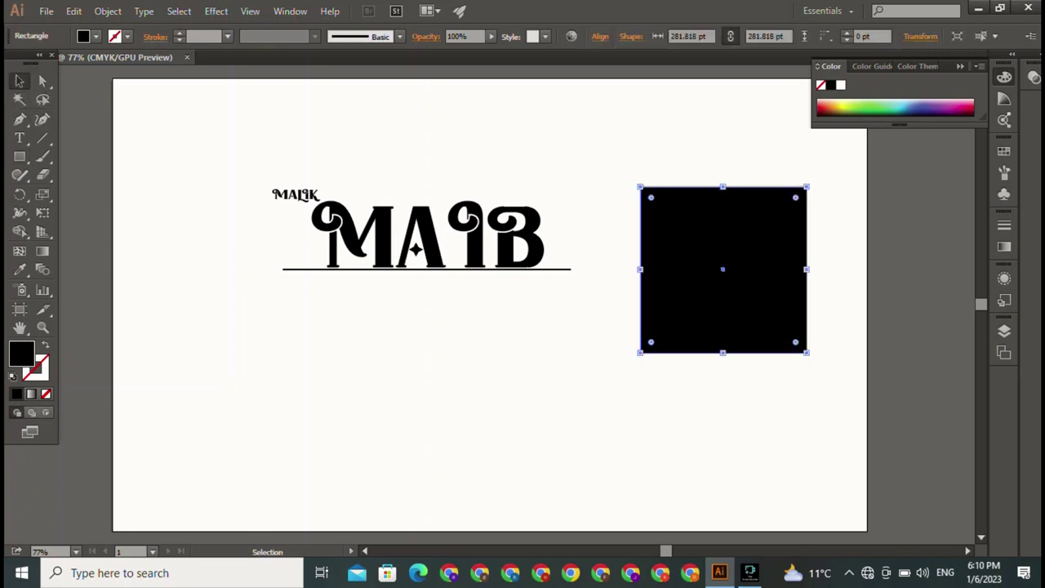
{"action": "key", "text": "shift"}
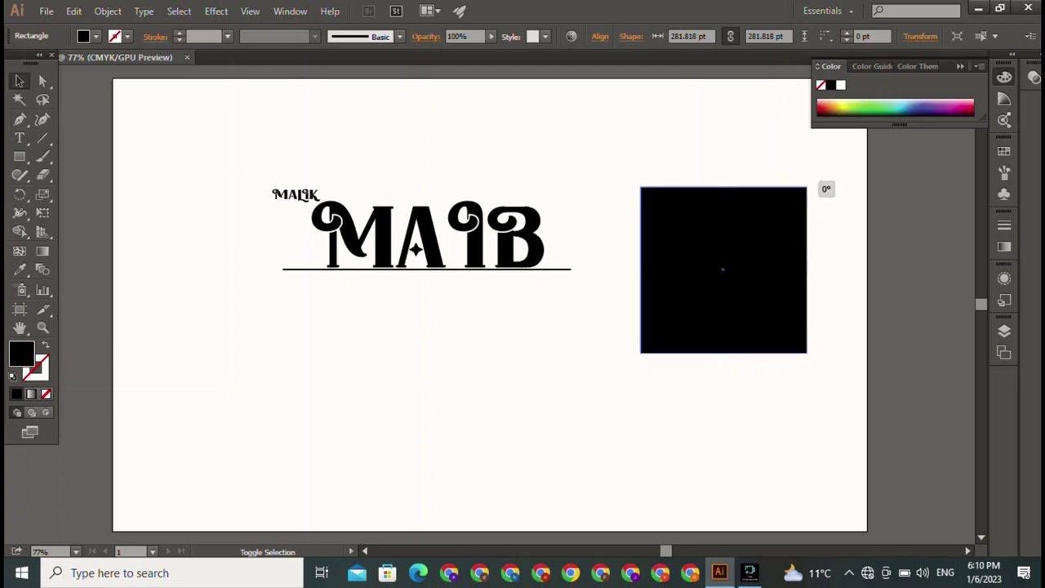
{"action": "left_click_drag", "start_coordinate": [825, 192], "coordinate": [725, 151]}
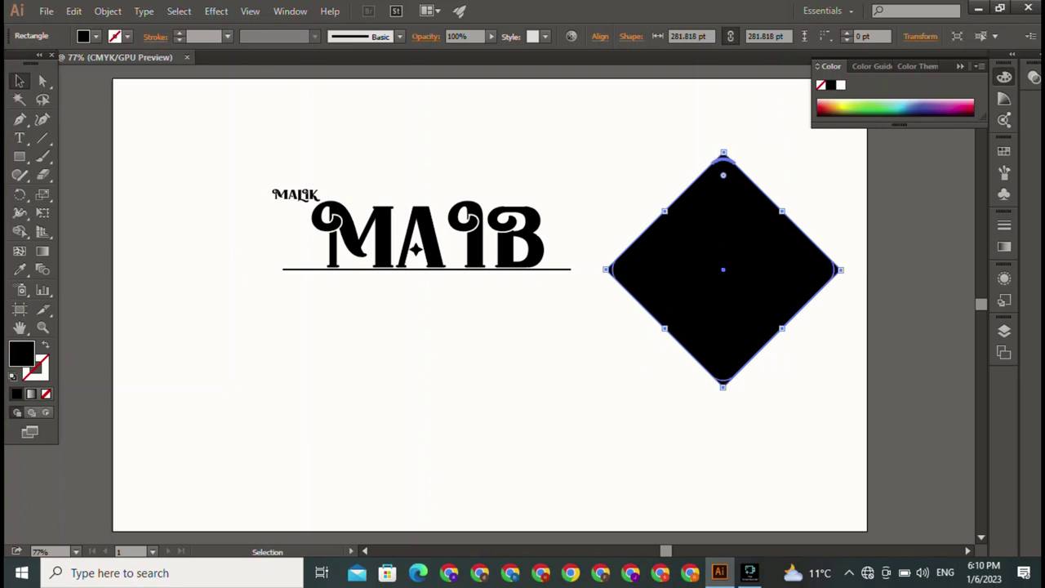
{"action": "left_click_drag", "start_coordinate": [723, 167], "coordinate": [723, 175]}
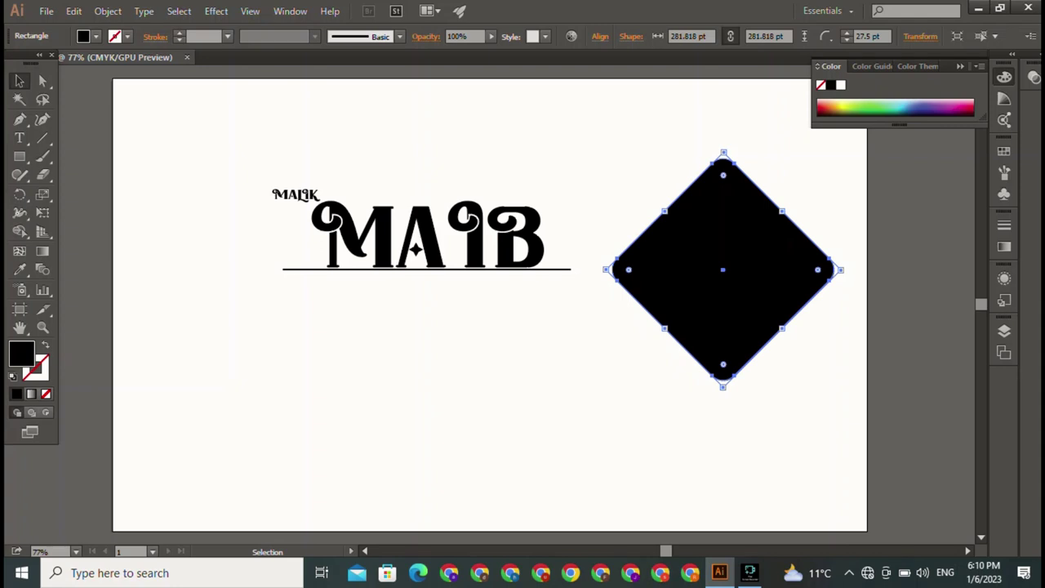
{"action": "left_click_drag", "start_coordinate": [722, 269], "coordinate": [588, 407]}
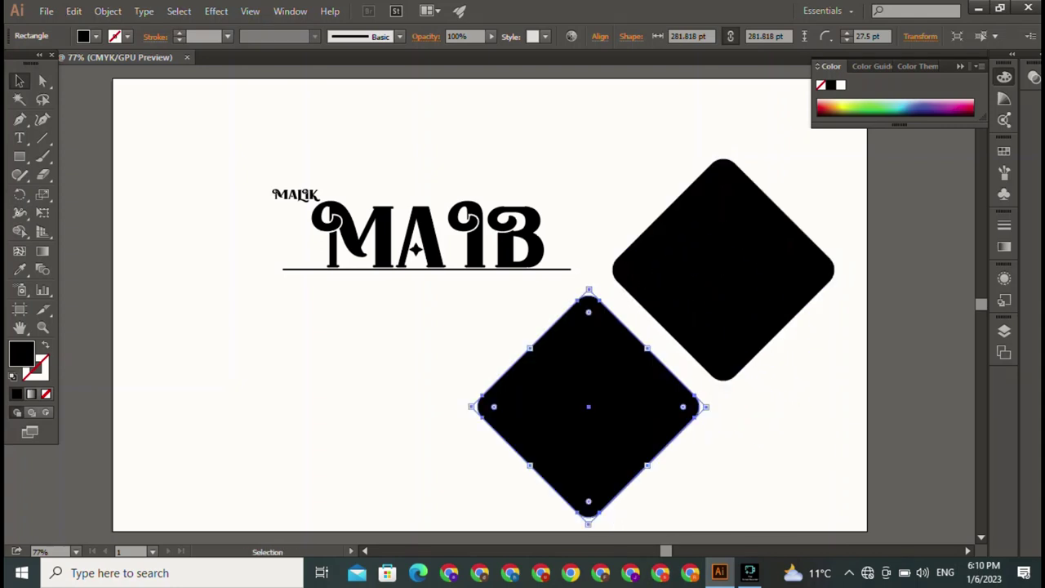
{"action": "left_click_drag", "start_coordinate": [589, 312], "coordinate": [588, 294]}
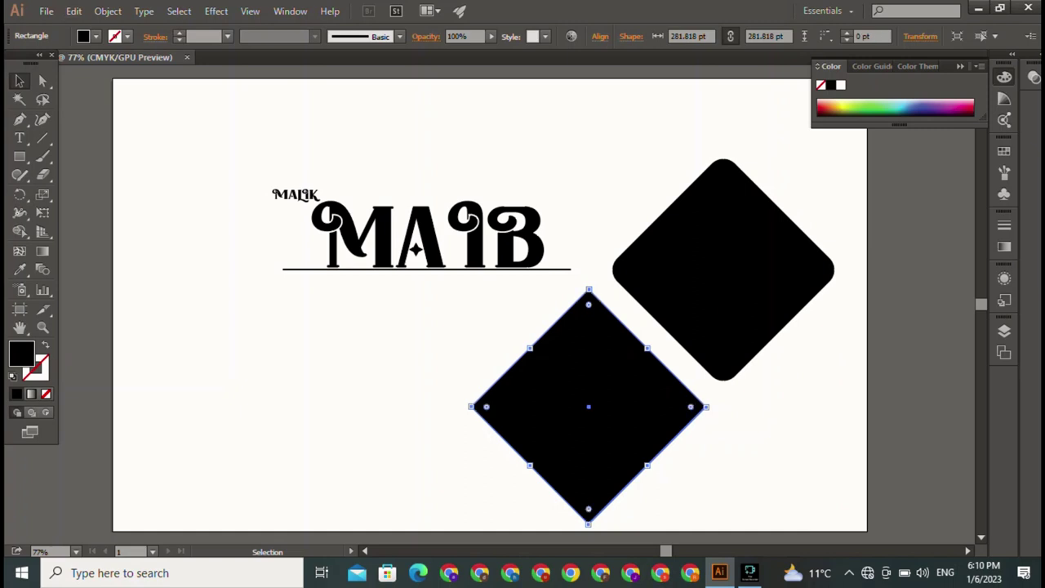
Give the lower diamond a black 3 pt outline and no fill
{"action": "left_click", "coordinate": [127, 36]}
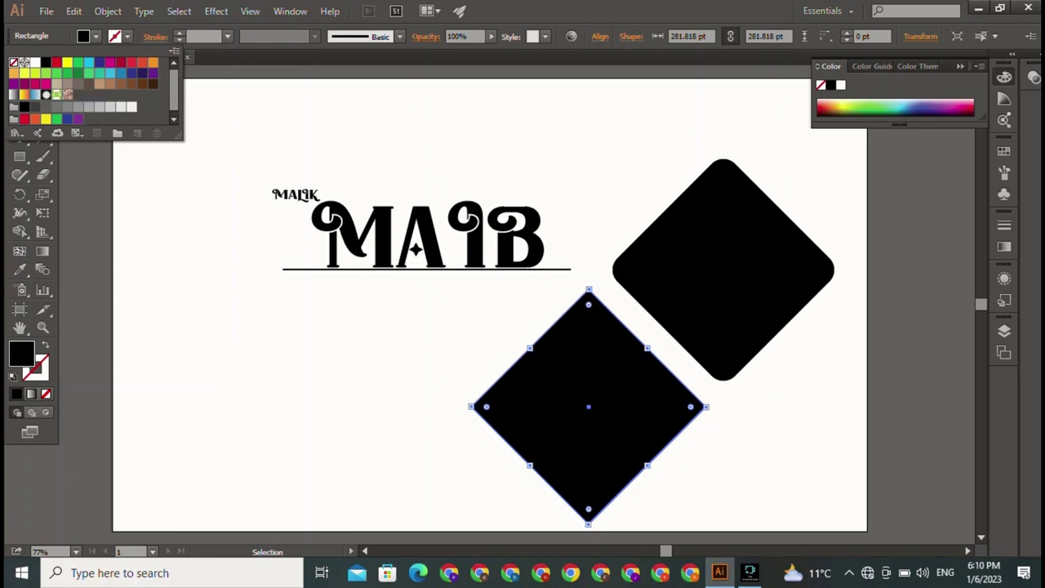
{"action": "left_click", "coordinate": [46, 63]}
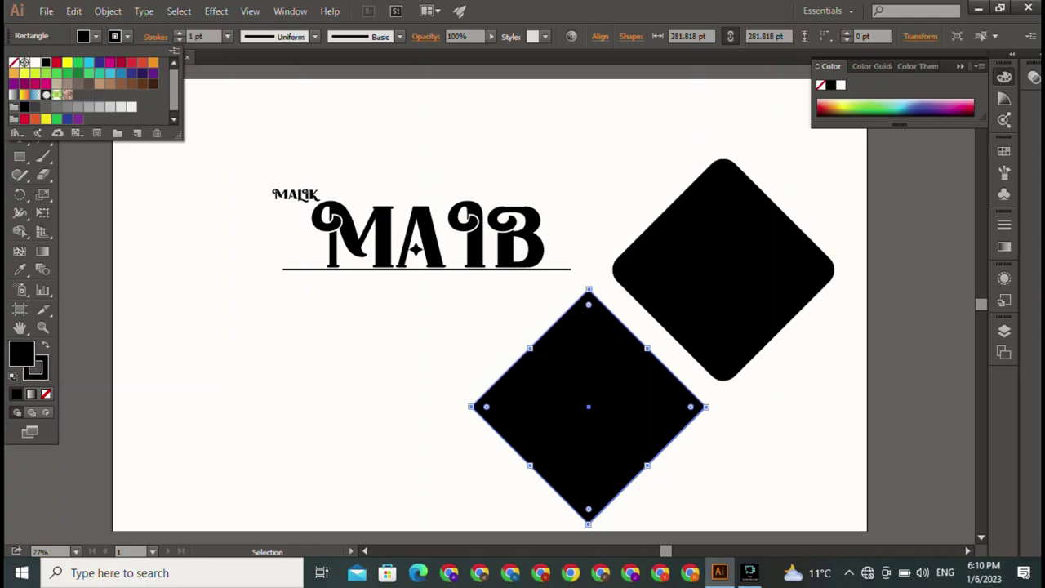
{"action": "left_click", "coordinate": [179, 33]}
{"action": "left_click", "coordinate": [179, 32]}
{"action": "left_click", "coordinate": [96, 35]}
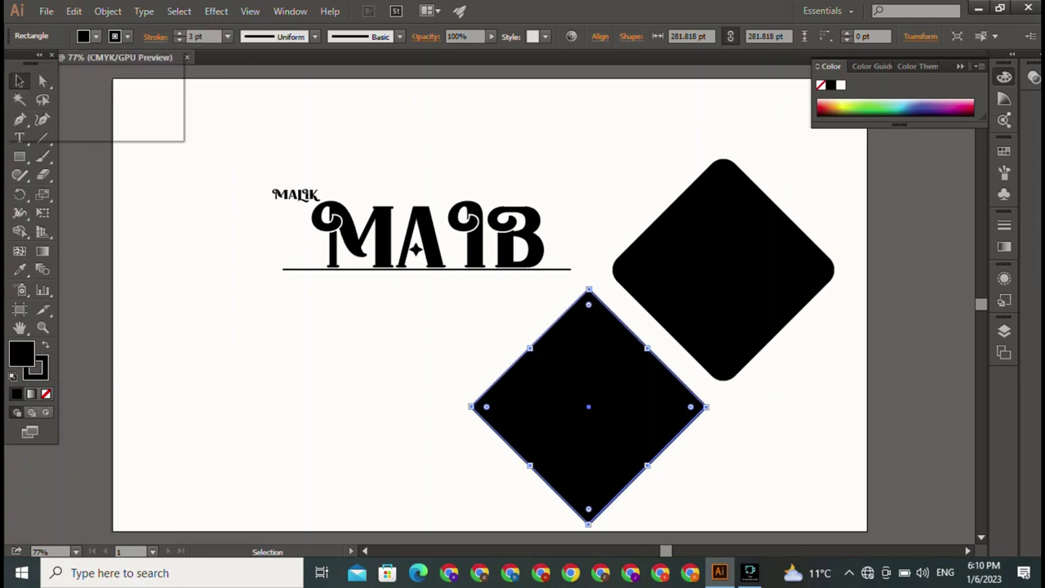
{"action": "left_click", "coordinate": [13, 62]}
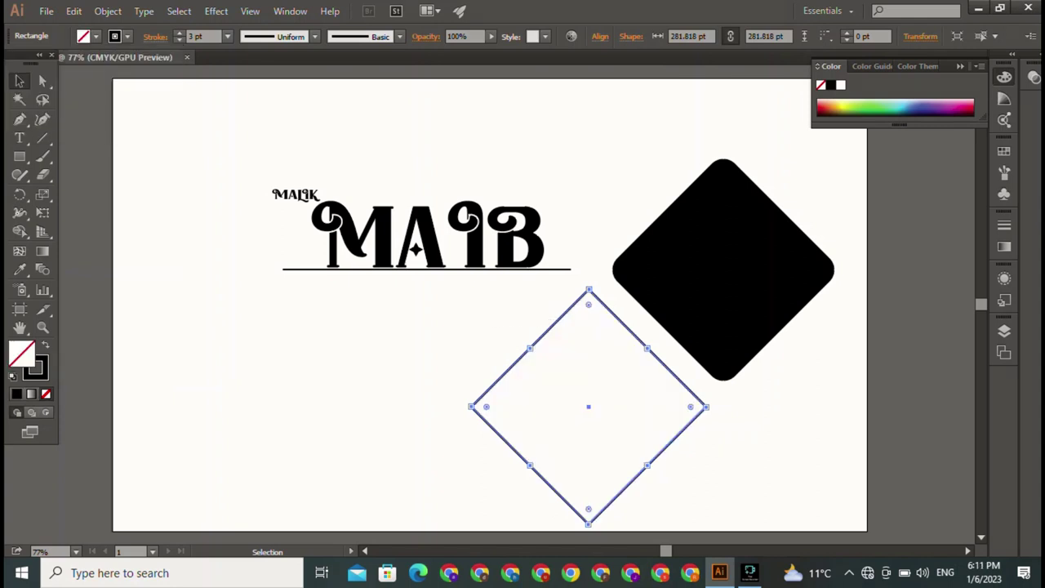
{"action": "left_click", "coordinate": [426, 270]}
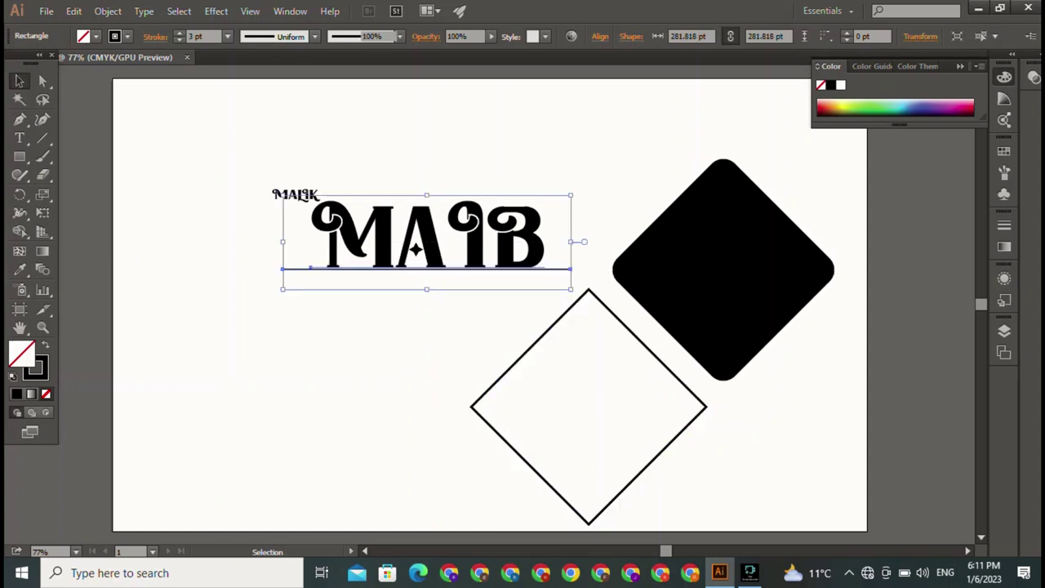
{"action": "left_click", "coordinate": [426, 301]}
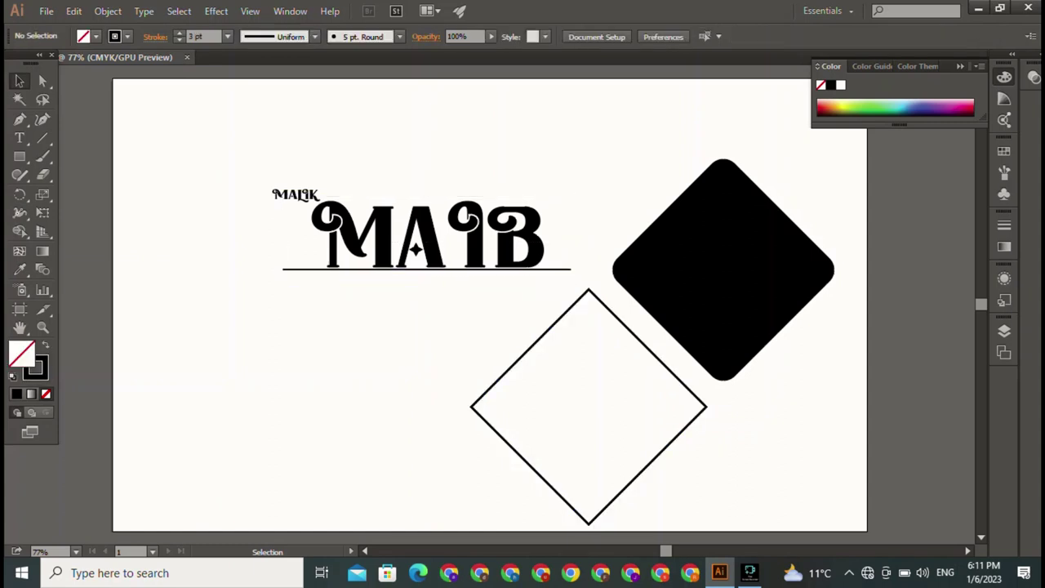
Scale the outline diamond down above MAIB and move MALIK under the line's right end
{"action": "left_click_drag", "start_coordinate": [589, 407], "coordinate": [321, 222]}
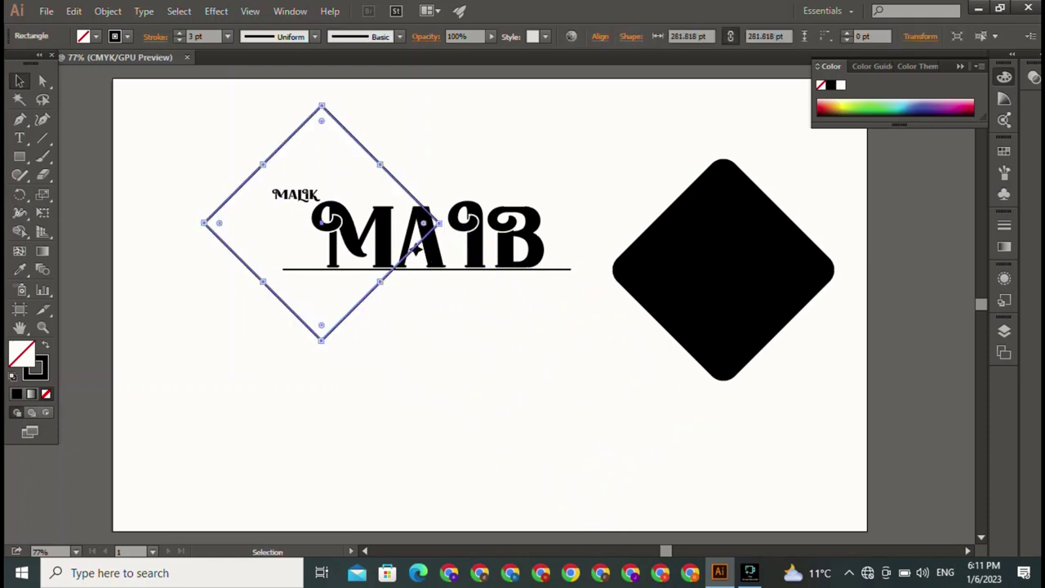
{"action": "key", "text": "shift"}
{"action": "left_click_drag", "start_coordinate": [320, 338], "coordinate": [321, 211]}
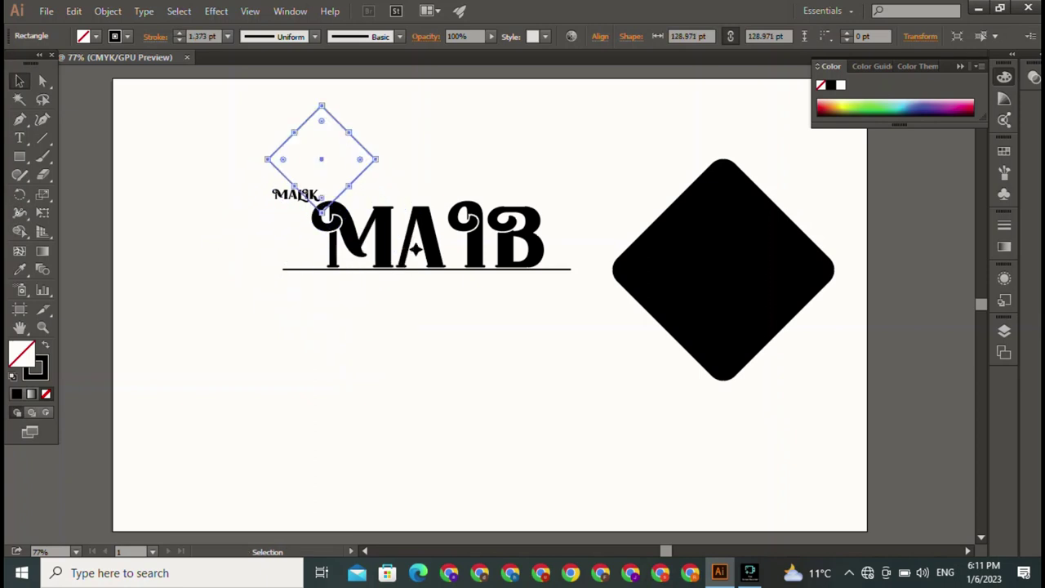
{"action": "left_click_drag", "start_coordinate": [321, 211], "coordinate": [373, 196]}
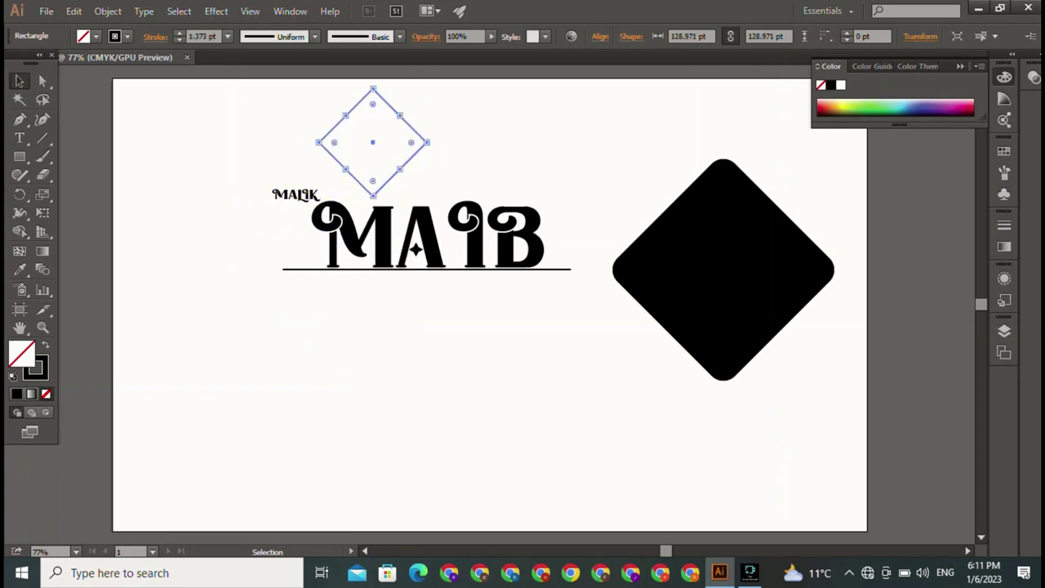
{"action": "left_click_drag", "start_coordinate": [296, 196], "coordinate": [550, 280]}
Resize and move the black rounded diamond, then delete it
{"action": "key", "text": "ctrl+shift+a"}
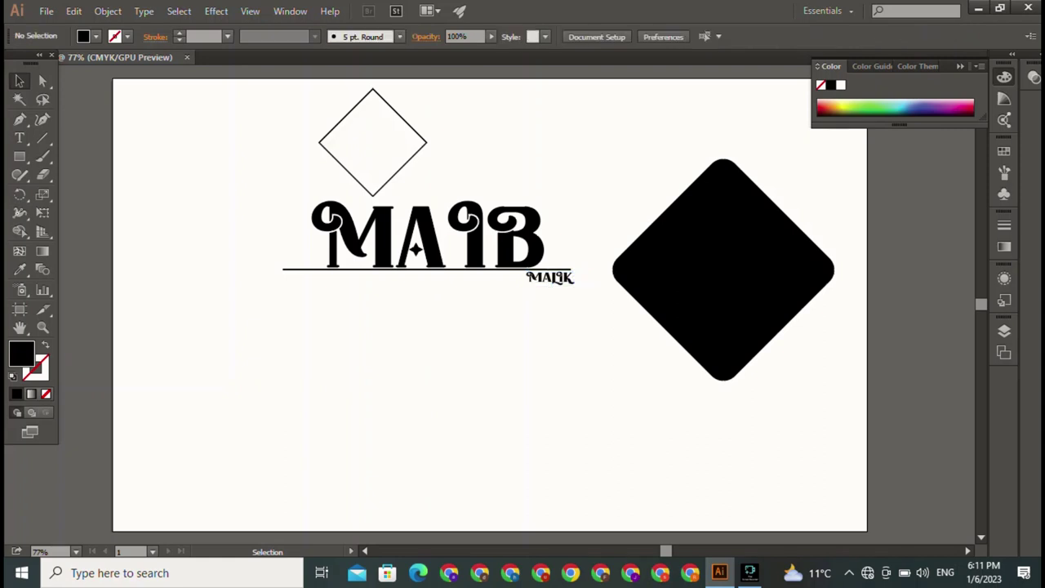
{"action": "left_click", "coordinate": [723, 269]}
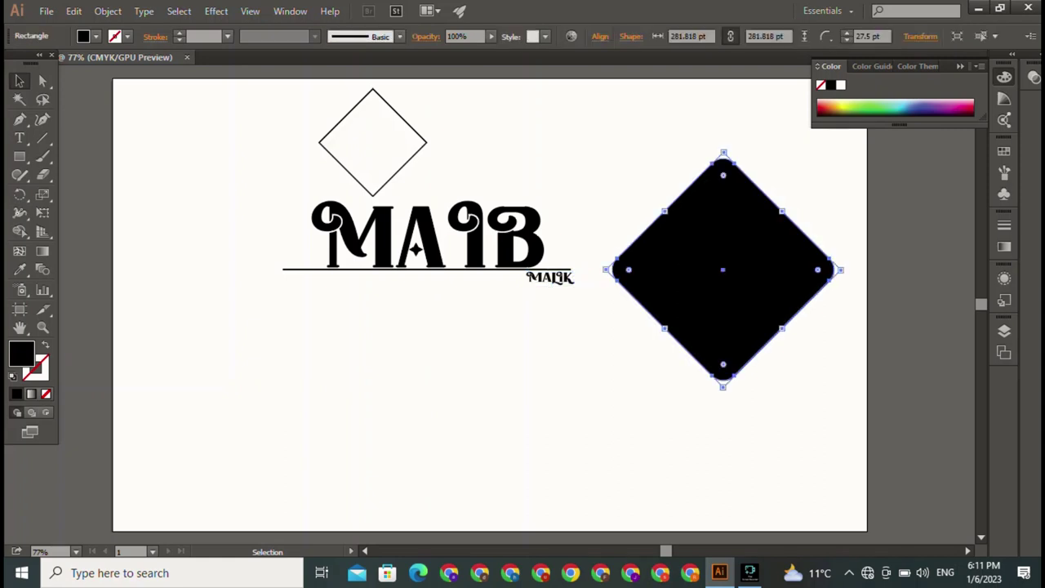
{"action": "left_click_drag", "start_coordinate": [817, 269], "coordinate": [838, 270]}
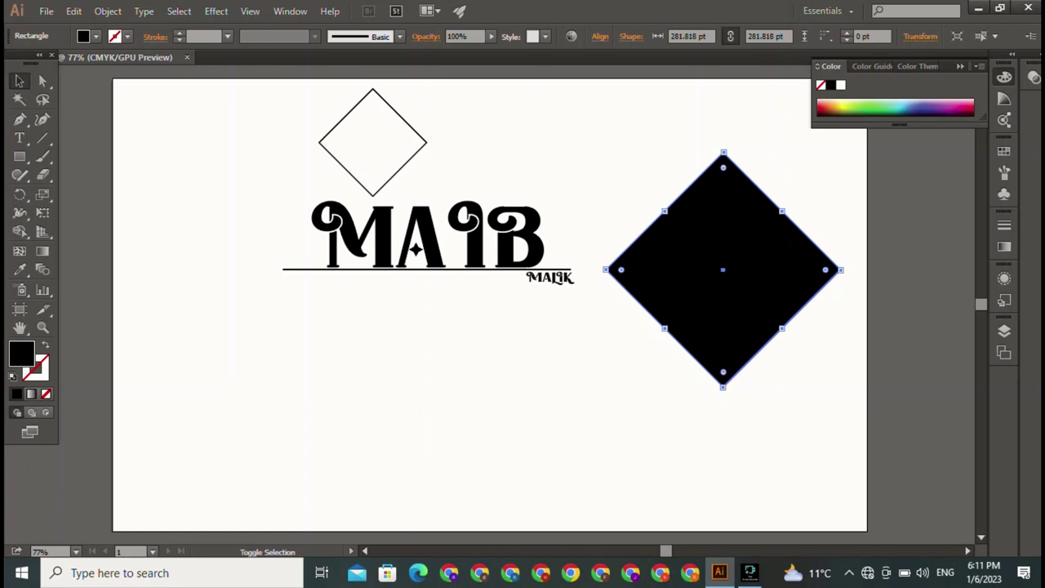
{"action": "left_click_drag", "start_coordinate": [723, 384], "coordinate": [723, 285]}
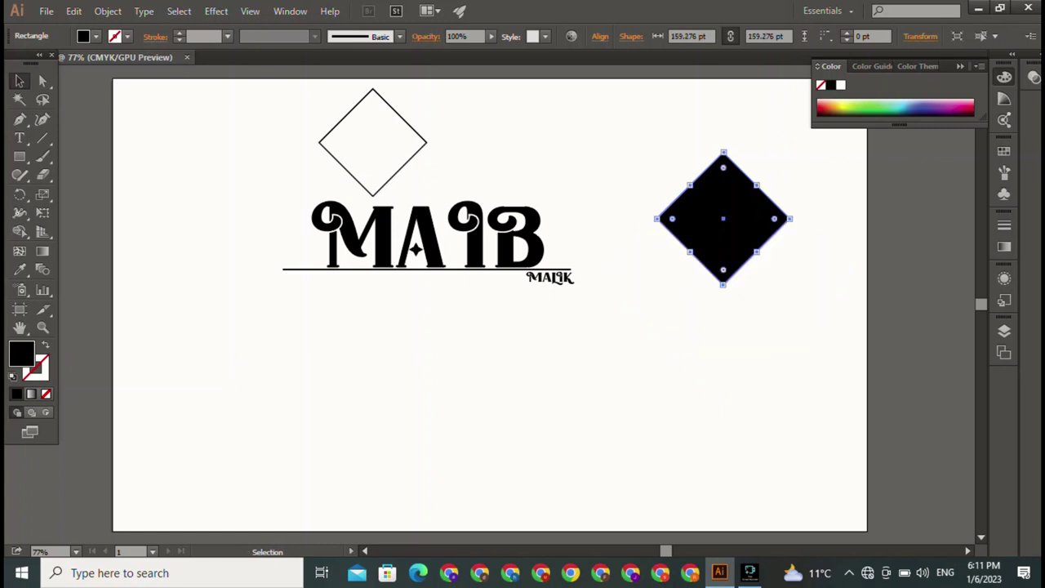
{"action": "mouse_move", "coordinate": [723, 218]}
{"action": "left_mouse_down"}
{"action": "mouse_move", "coordinate": [435, 147]}
{"action": "mouse_move", "coordinate": [528, 140]}
{"action": "left_mouse_up"}
{"action": "key", "text": "Delete"}
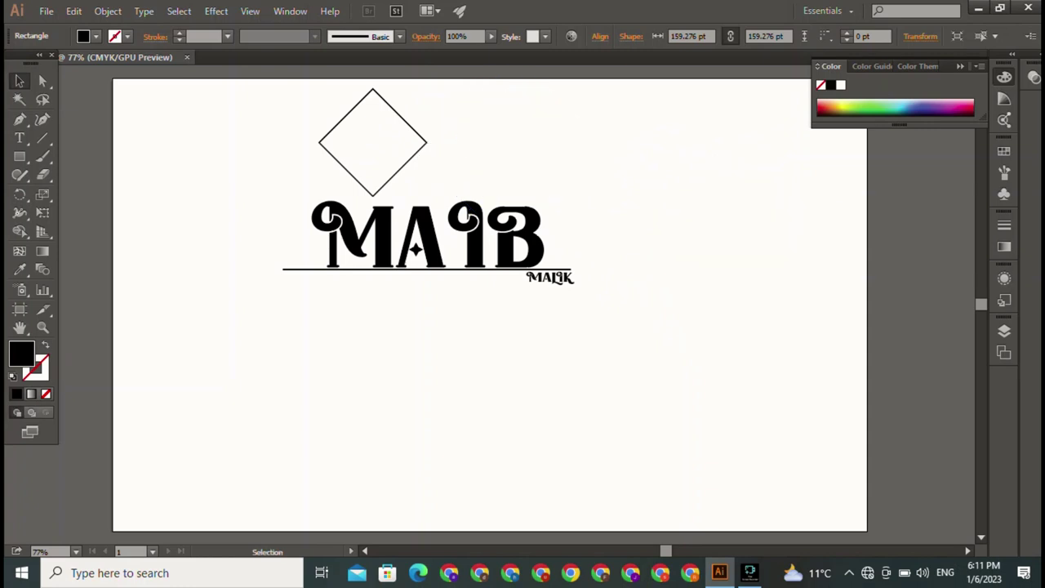
Duplicate the outline diamond to its right so the two overlap
{"action": "left_click", "coordinate": [346, 115]}
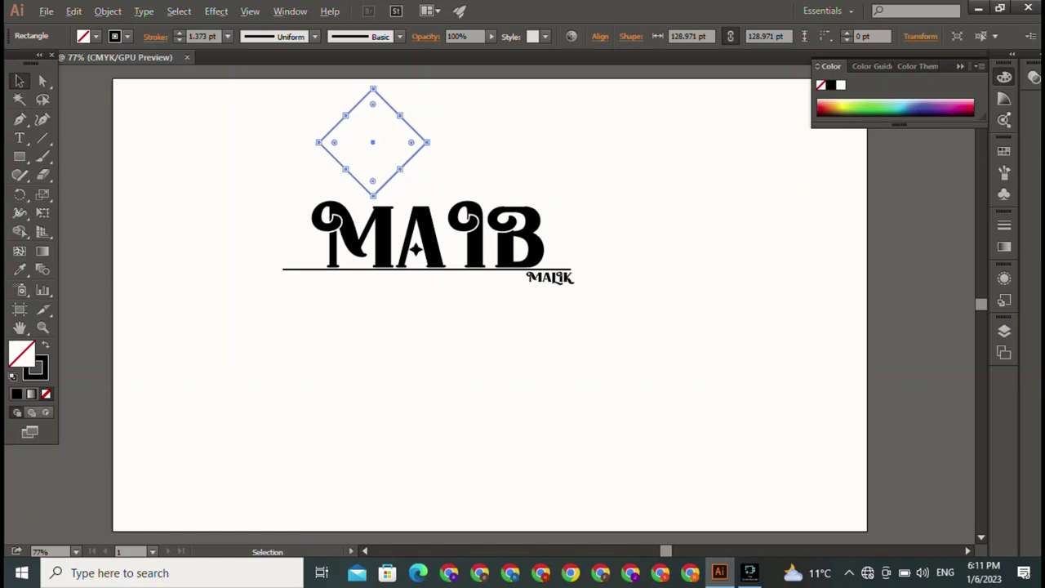
{"action": "left_click_drag", "start_coordinate": [345, 115], "coordinate": [417, 115]}
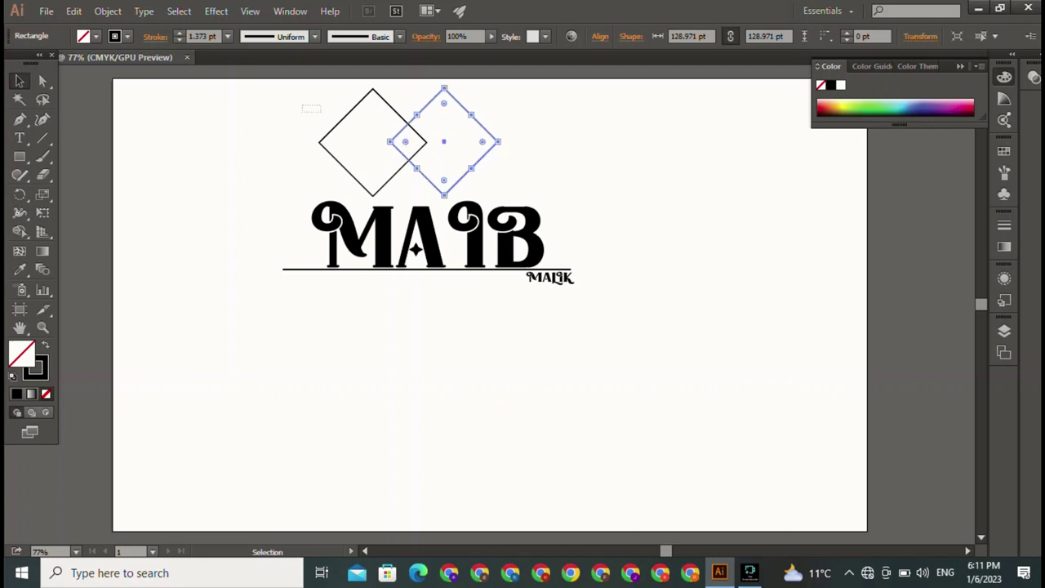
{"action": "left_click_drag", "start_coordinate": [304, 107], "coordinate": [408, 164]}
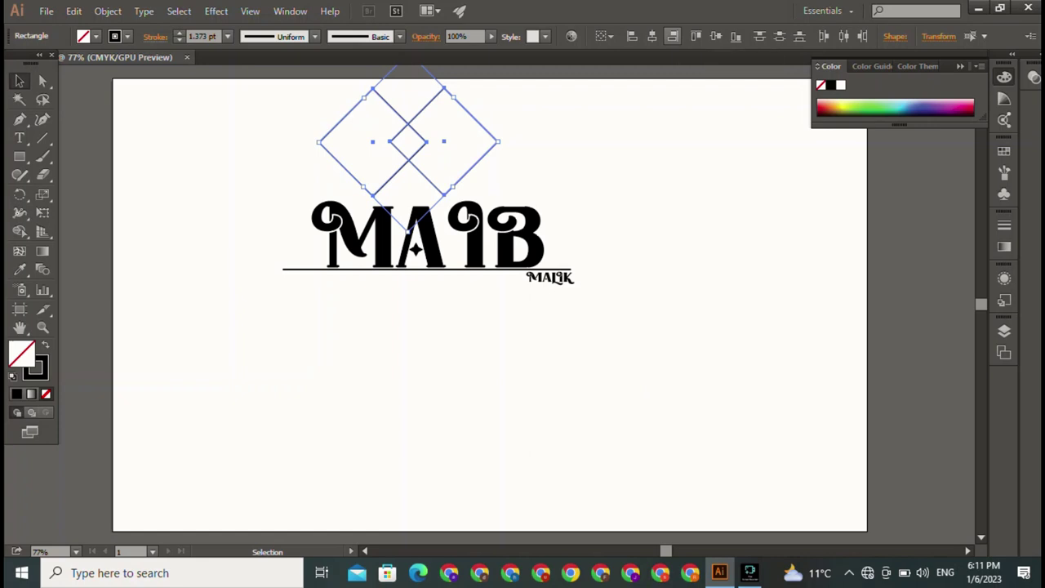
{"action": "left_click", "coordinate": [673, 36]}
{"action": "key", "text": "ctrl+z"}
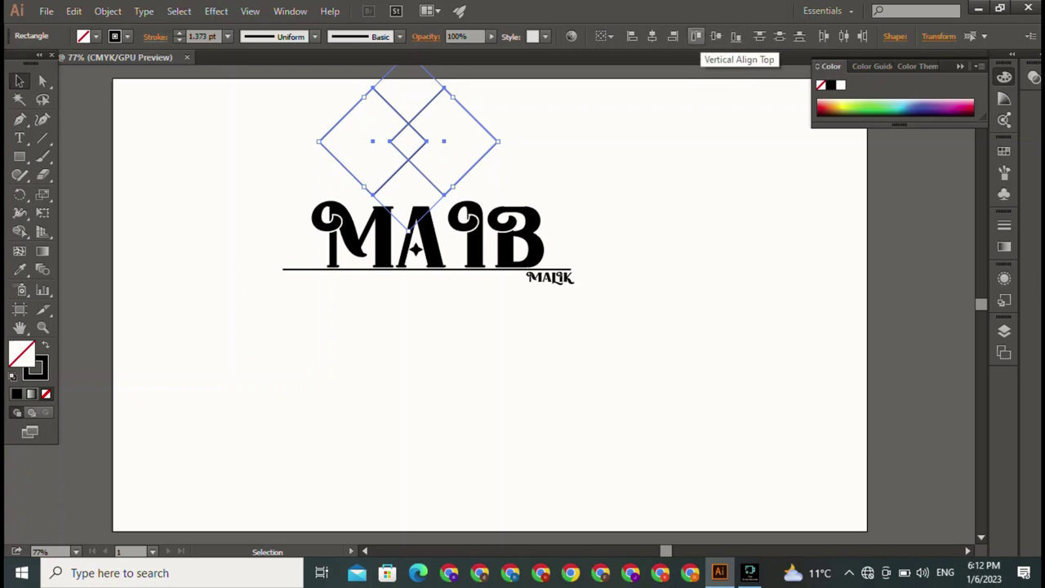
{"action": "key", "text": "ctrl+shift+a"}
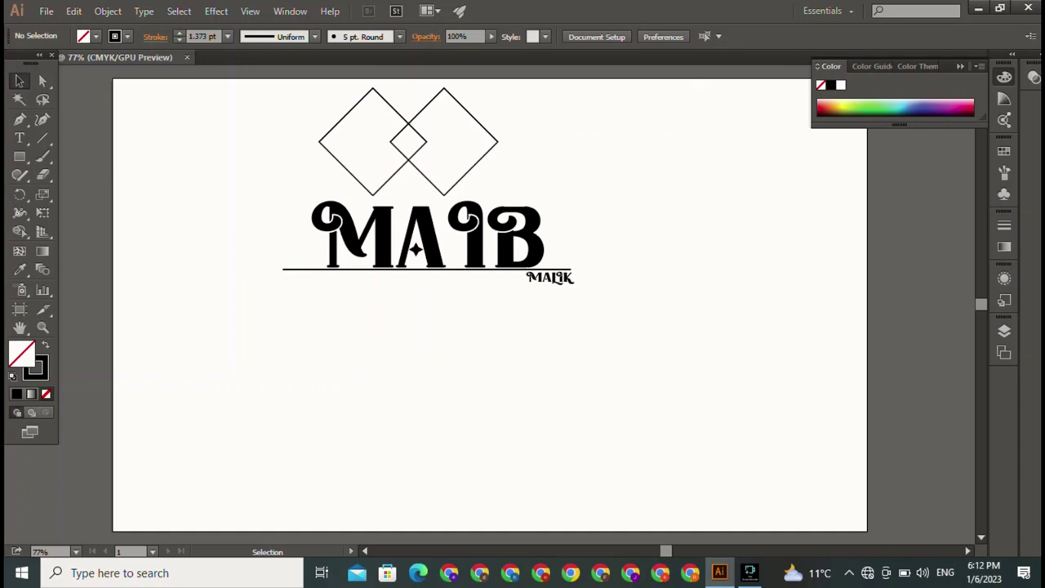
Move all the logo artwork lower on the artboard and shrink MALIK to about 14 pt
{"action": "left_click_drag", "start_coordinate": [268, 84], "coordinate": [506, 286]}
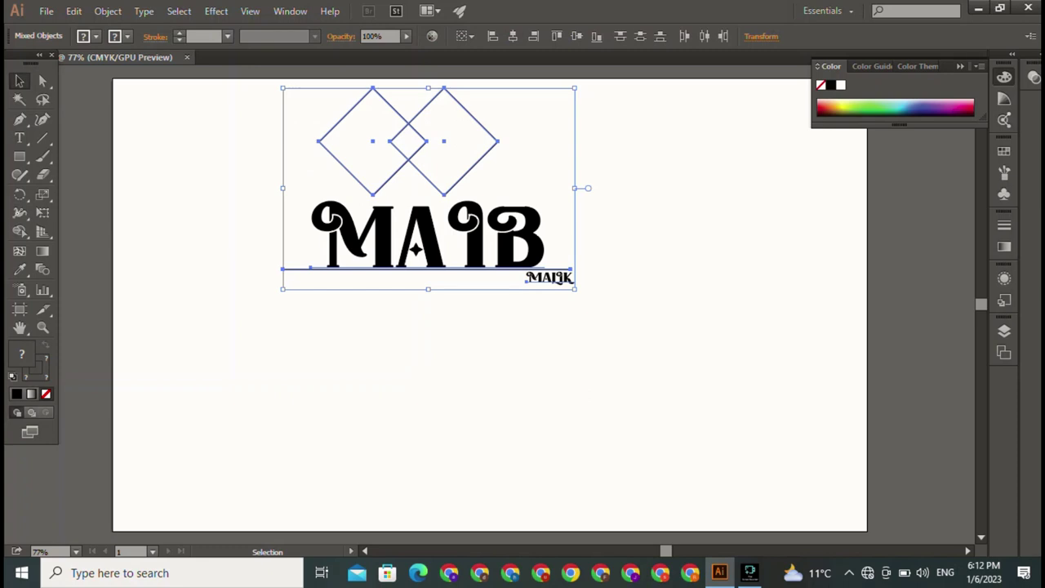
{"action": "mouse_move", "coordinate": [520, 239]}
{"action": "left_mouse_down"}
{"action": "mouse_move", "coordinate": [555, 281]}
{"action": "mouse_move", "coordinate": [556, 343]}
{"action": "left_mouse_up"}
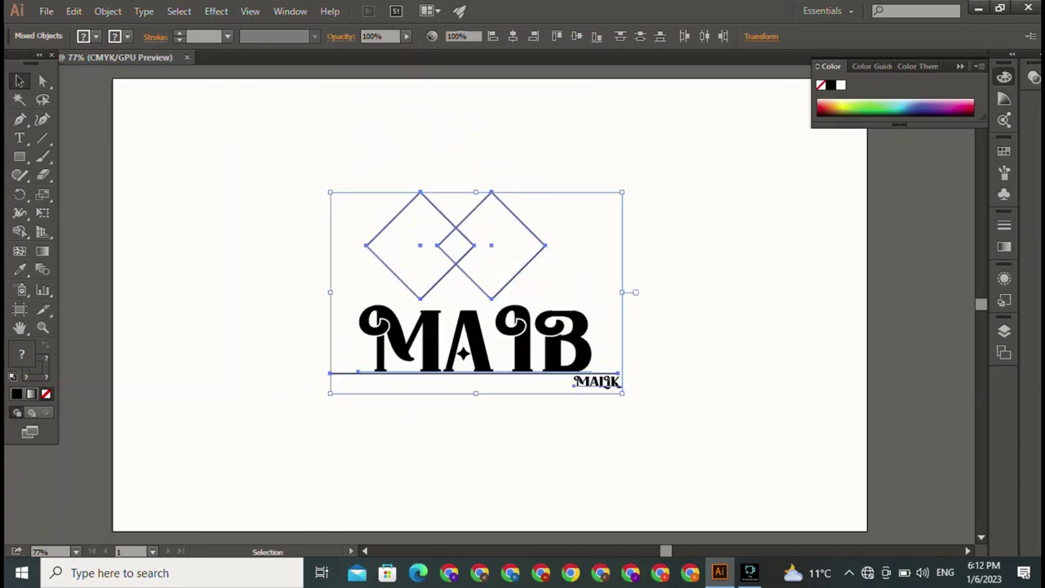
{"action": "key", "text": "ctrl+shift+a"}
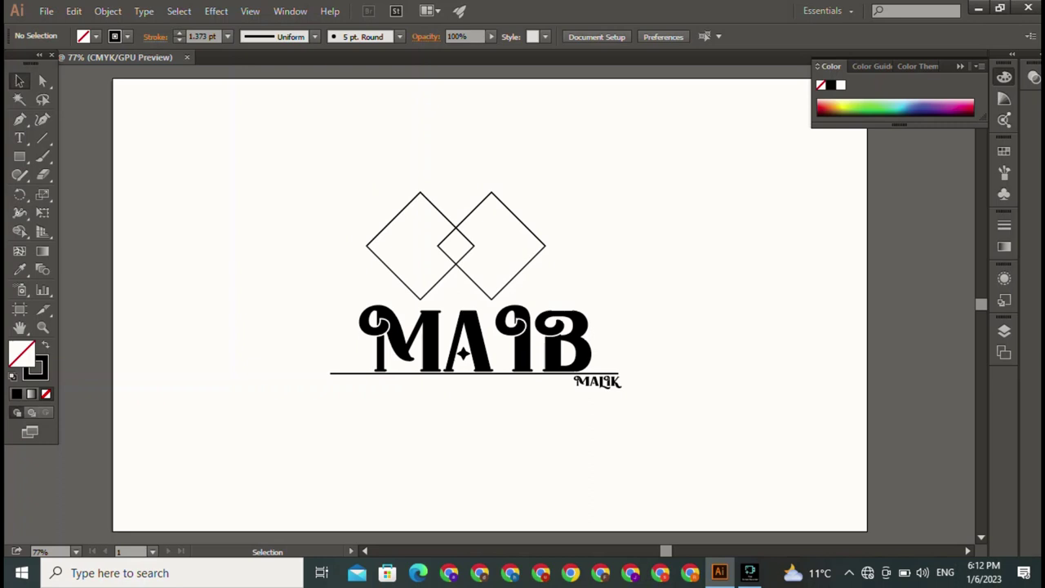
{"action": "left_click", "coordinate": [598, 381]}
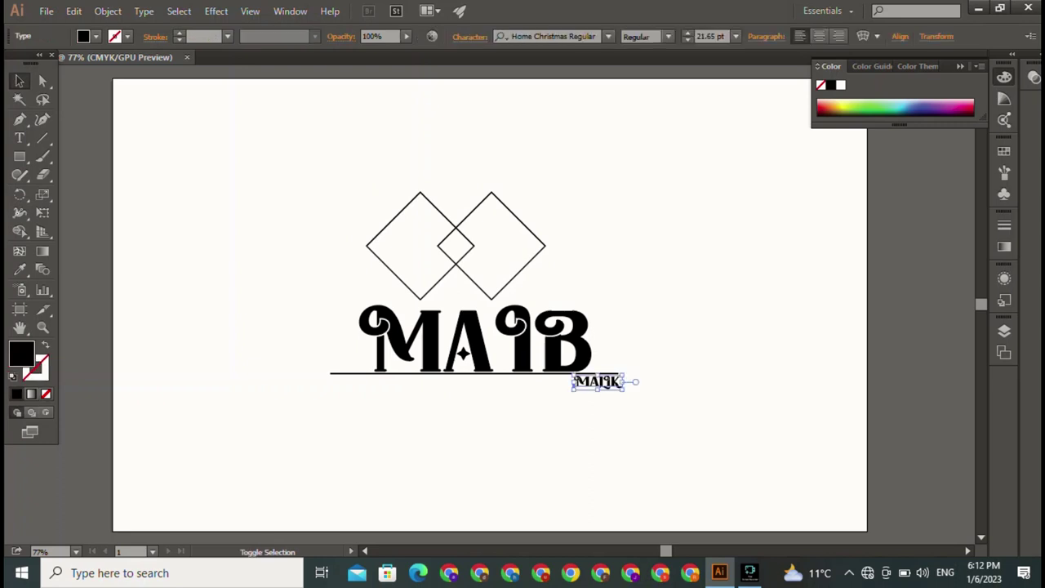
{"action": "left_click_drag", "start_coordinate": [624, 390], "coordinate": [606, 385]}
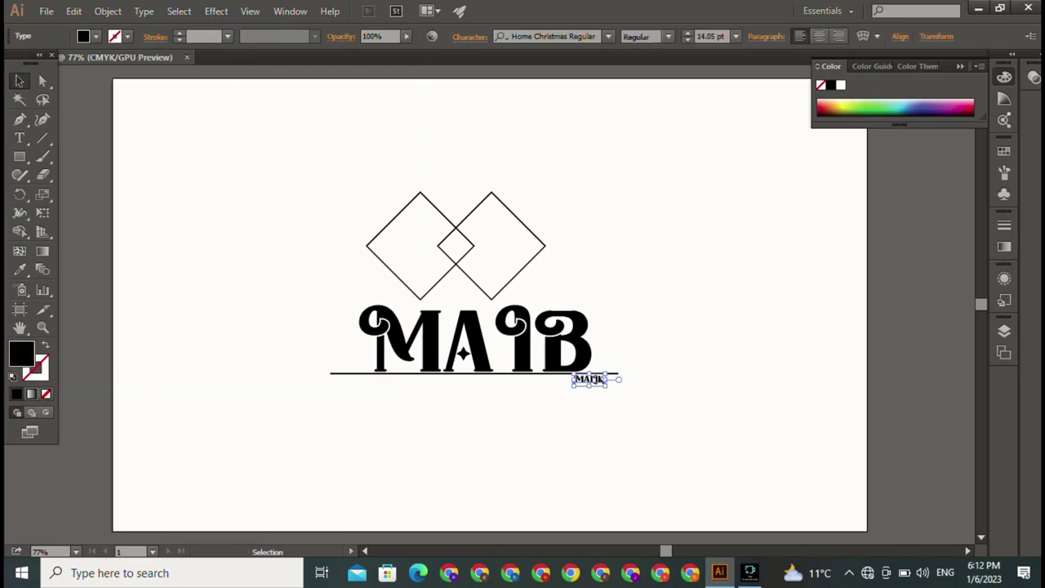
{"action": "left_click_drag", "start_coordinate": [359, 370], "coordinate": [292, 325]}
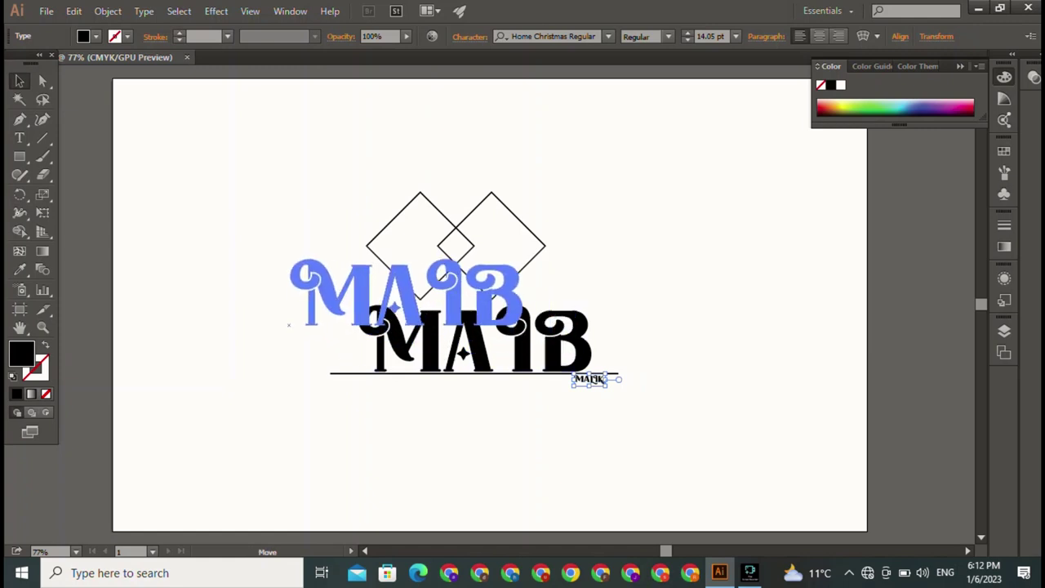
{"action": "key", "text": "ctrl+z"}
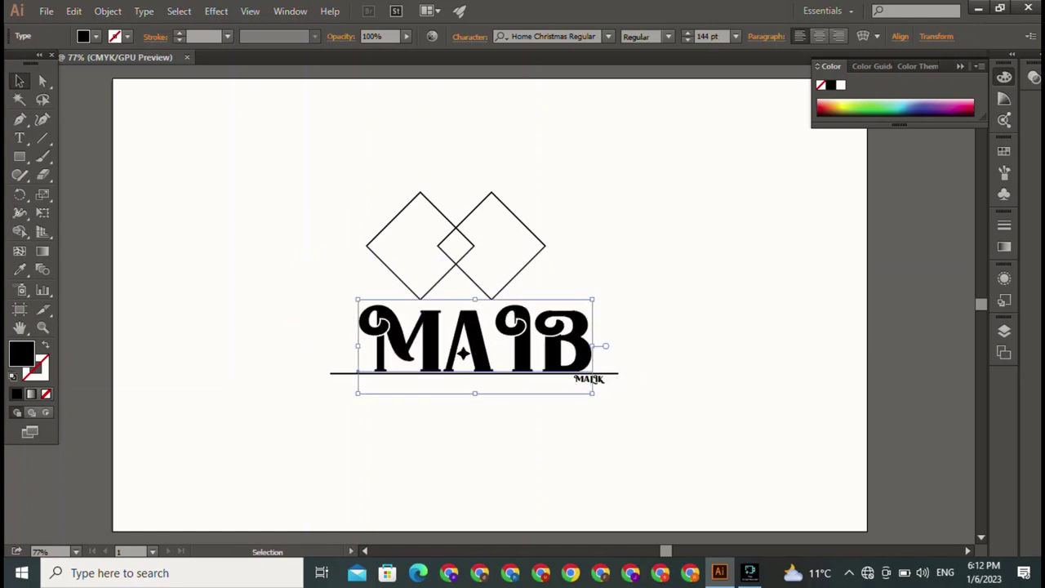
Place MALIK inside the two diamonds' overlap and shrink it to fit
{"action": "left_click_drag", "start_coordinate": [590, 381], "coordinate": [456, 245]}
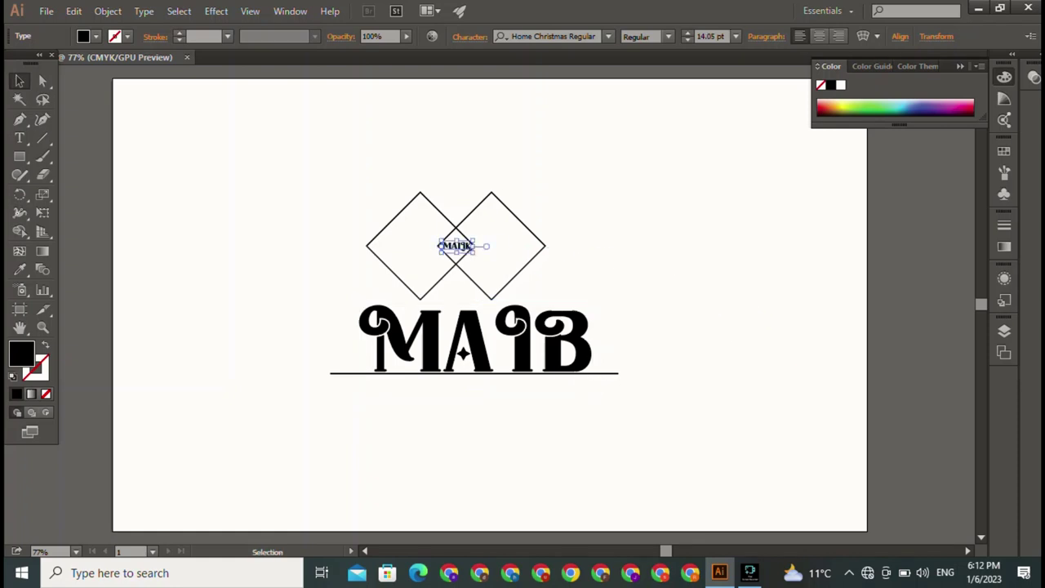
{"action": "left_click", "coordinate": [456, 245], "text": "shift"}
{"action": "left_click", "coordinate": [456, 245], "text": "shift"}
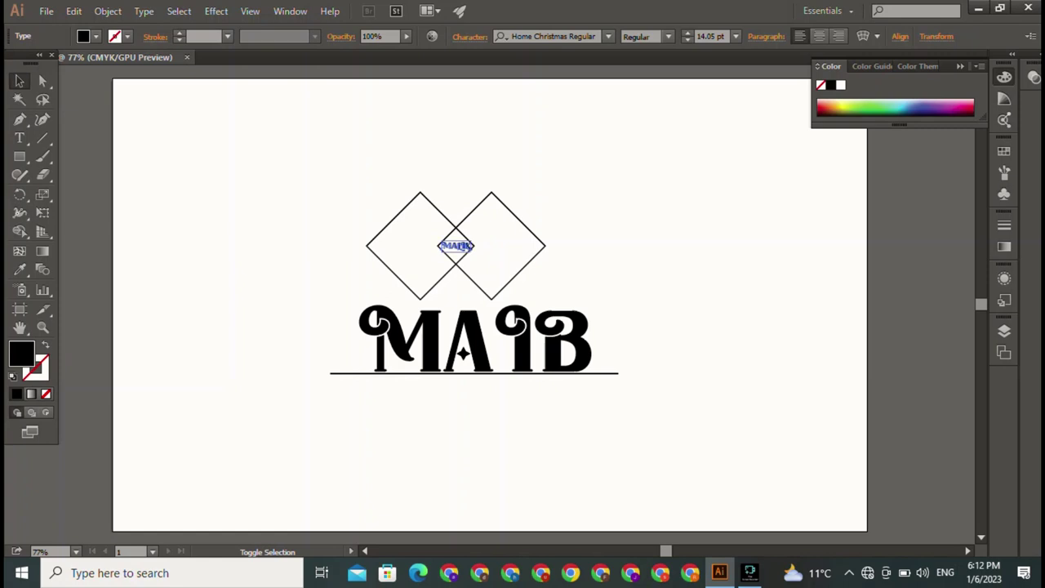
{"action": "left_click_drag", "start_coordinate": [474, 245], "coordinate": [460, 244]}
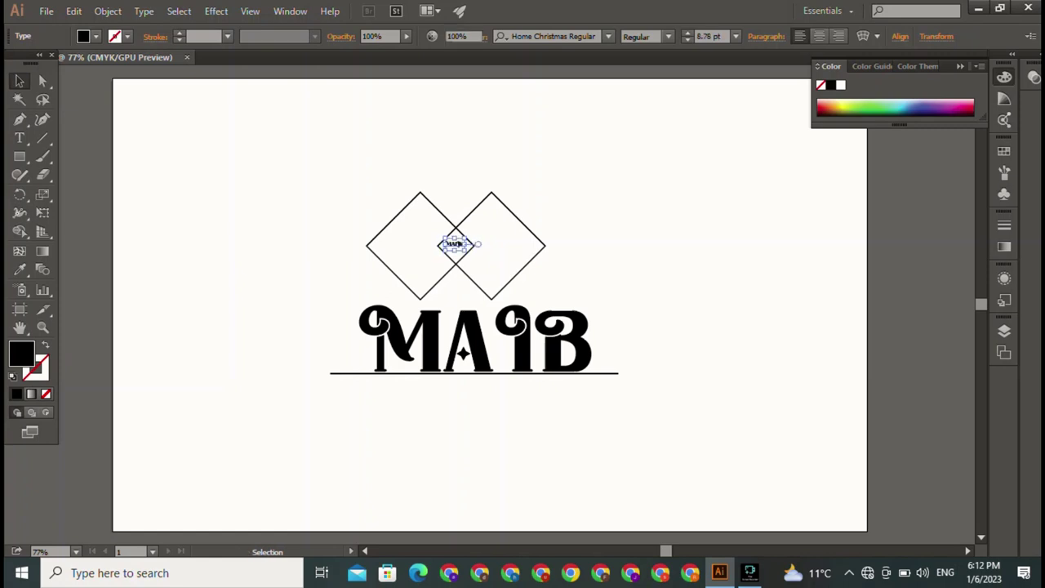
{"action": "key", "text": "ctrl+shift+a"}
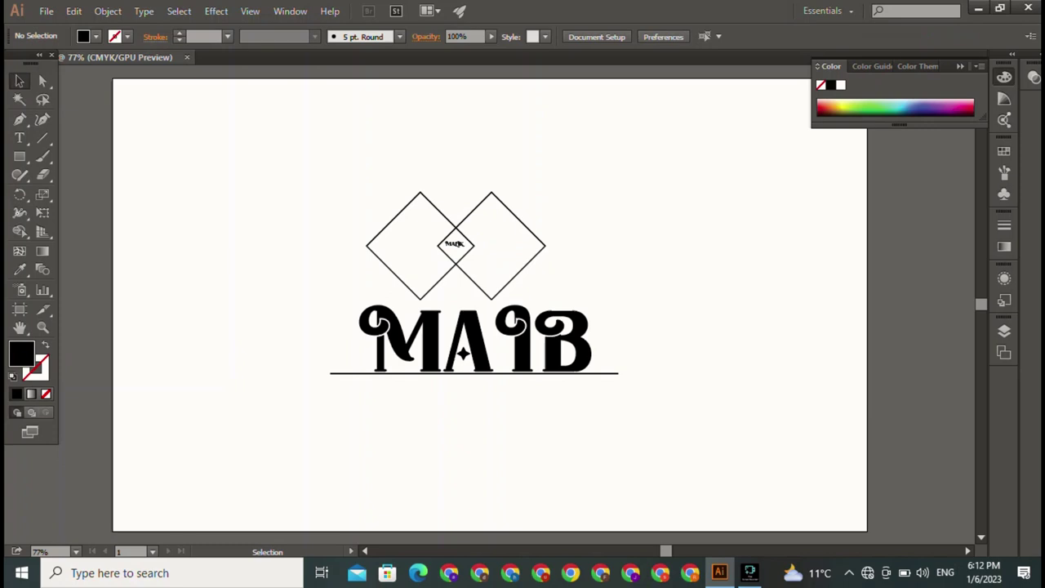
Set MALIK's font size to 11 pt
{"action": "left_click", "coordinate": [455, 244]}
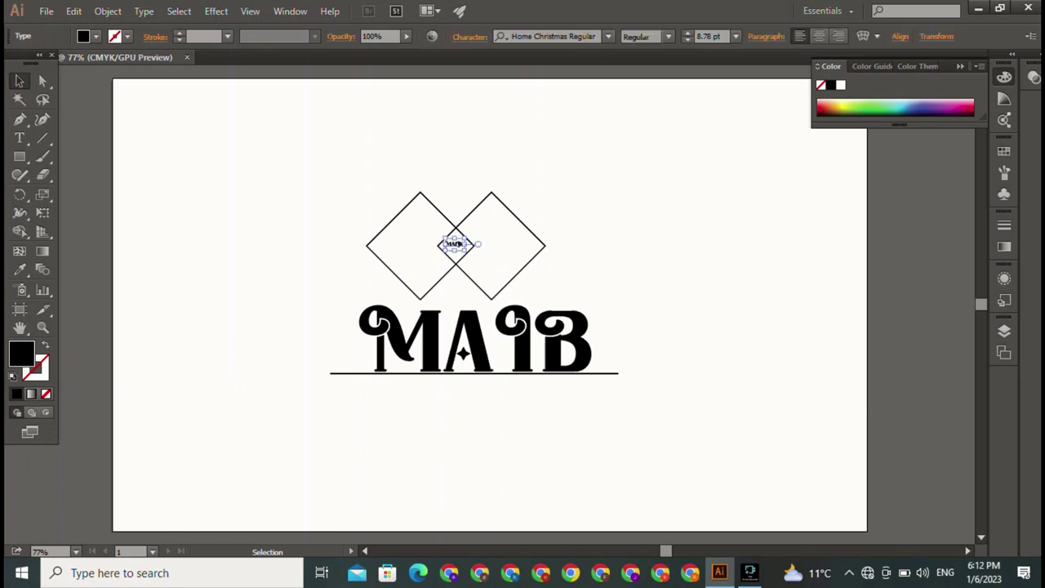
{"action": "left_click", "coordinate": [687, 33]}
{"action": "left_click", "coordinate": [688, 33]}
{"action": "left_click", "coordinate": [687, 33]}
{"action": "key", "text": "ctrl+shift+a"}
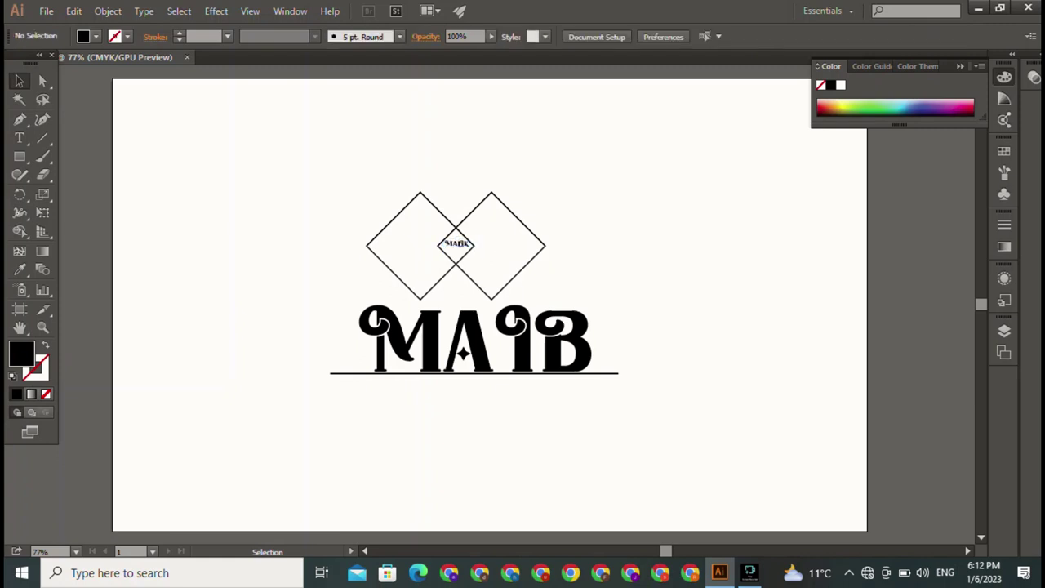